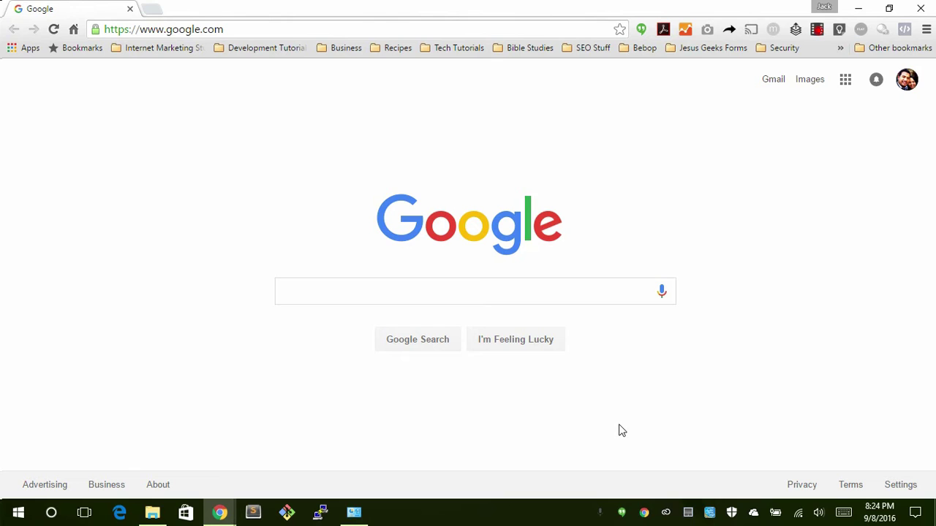
Step: Search Google for "opendns" and open the Home Internet Security page from the results
click(295, 292)
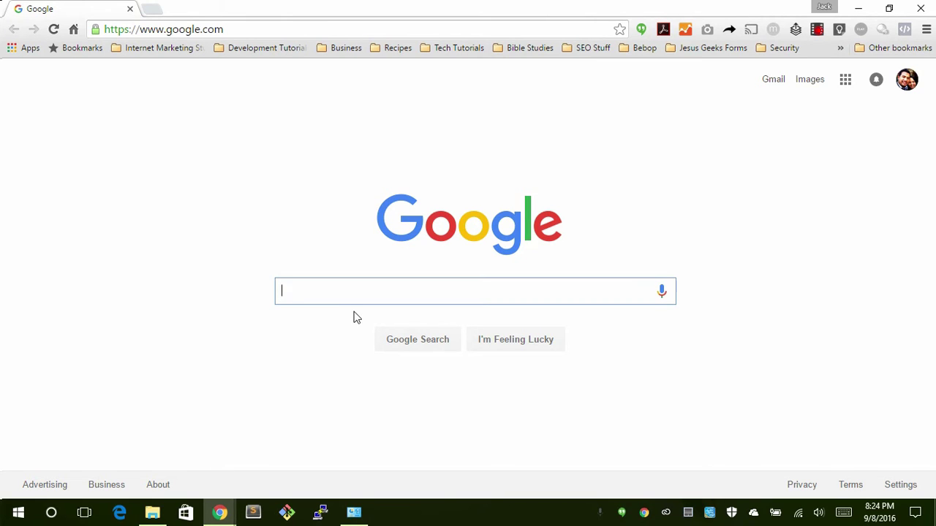
text(opendns)
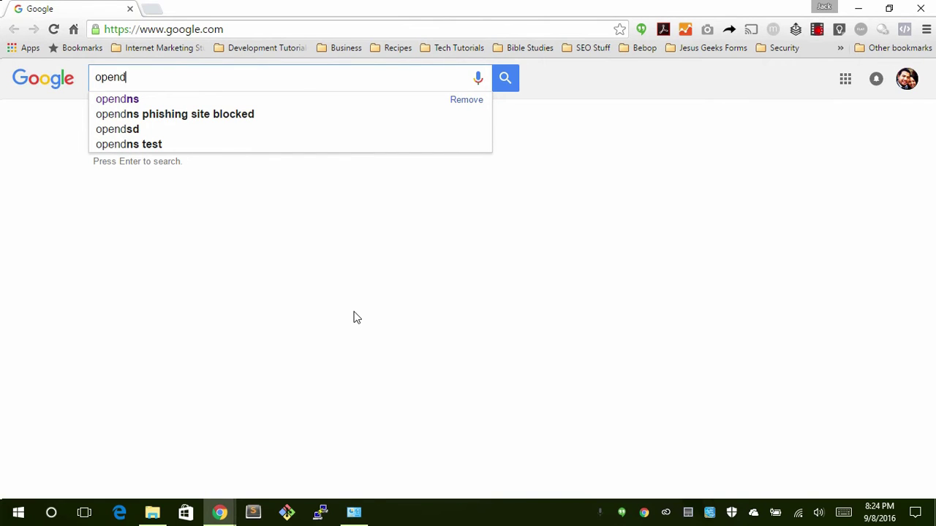
key(Return)
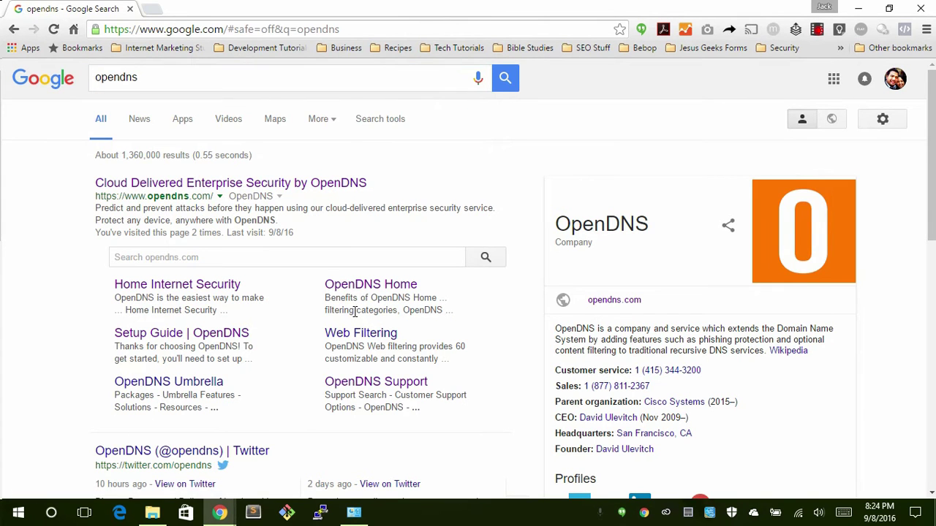
click(133, 121)
click(176, 294)
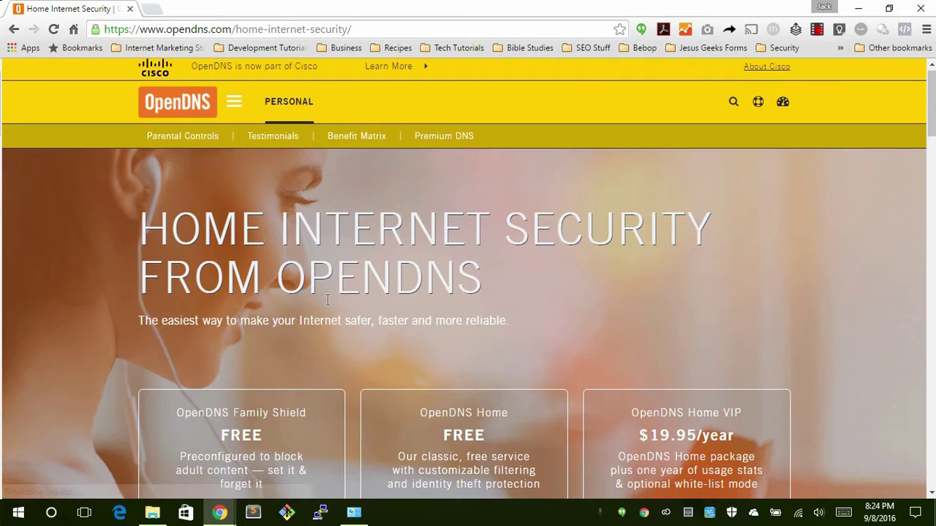
Step: Choose the free OpenDNS Home plan and sign in with the existing account instead of registering
scroll(327, 302, down, 3)
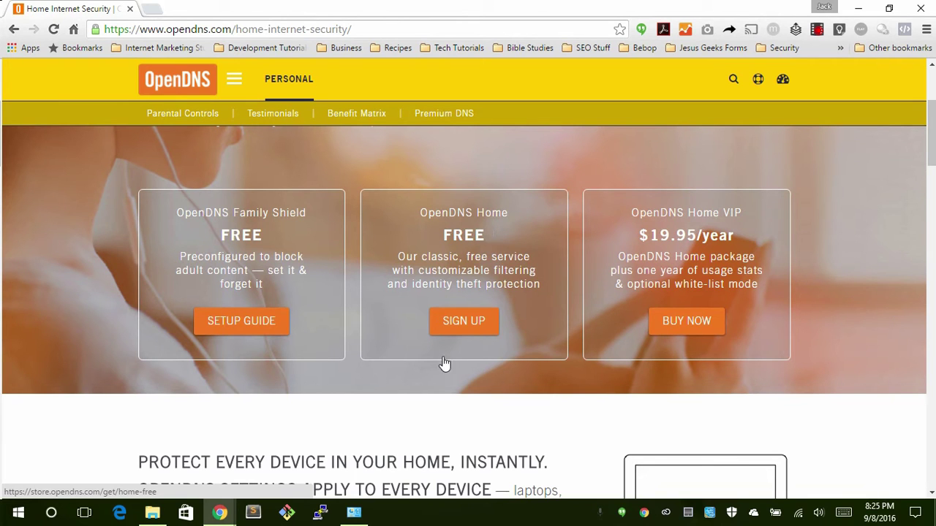
click(453, 326)
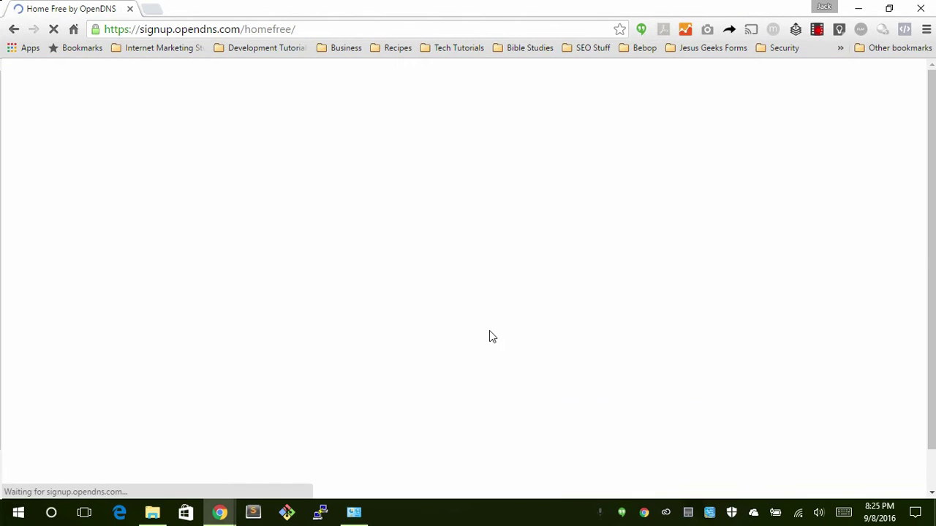
scroll(474, 319, down, 2)
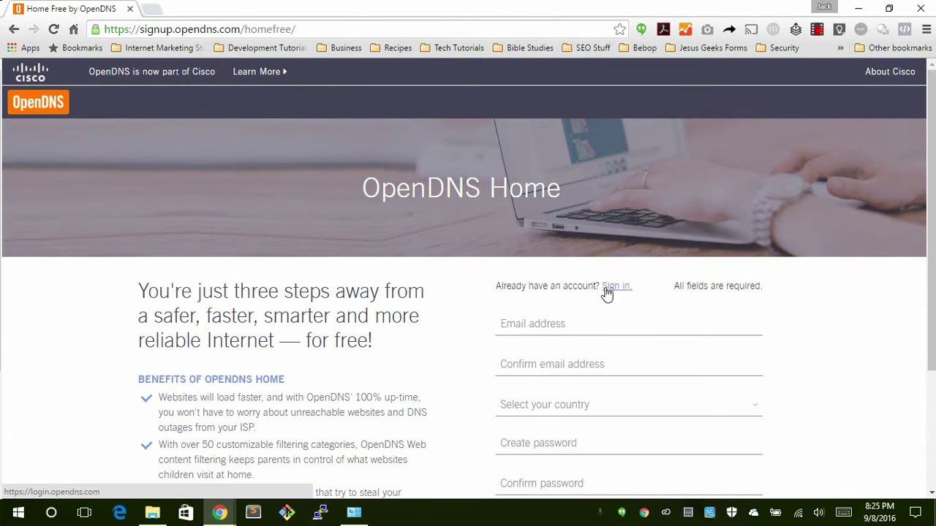
click(612, 287)
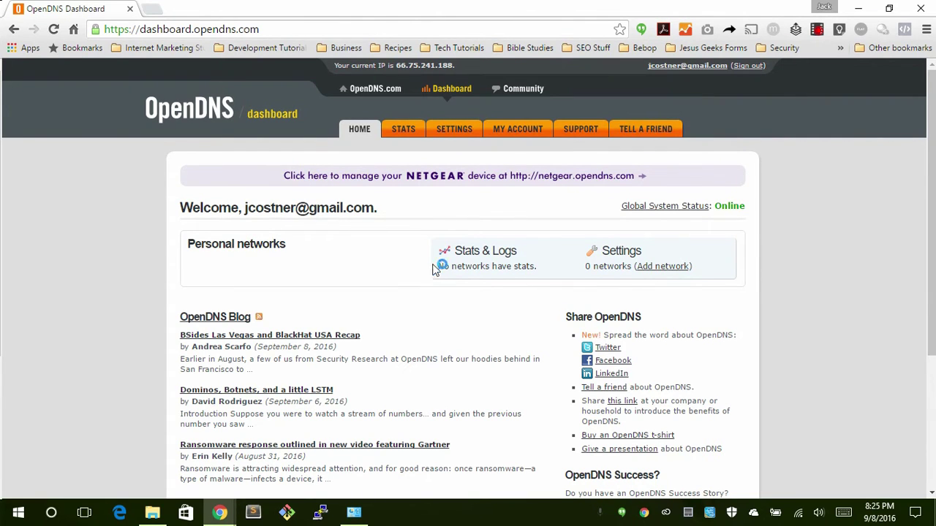
Step: Check the current public IP address, add it as a network, name it Home and mark it as dynamic
click(453, 91)
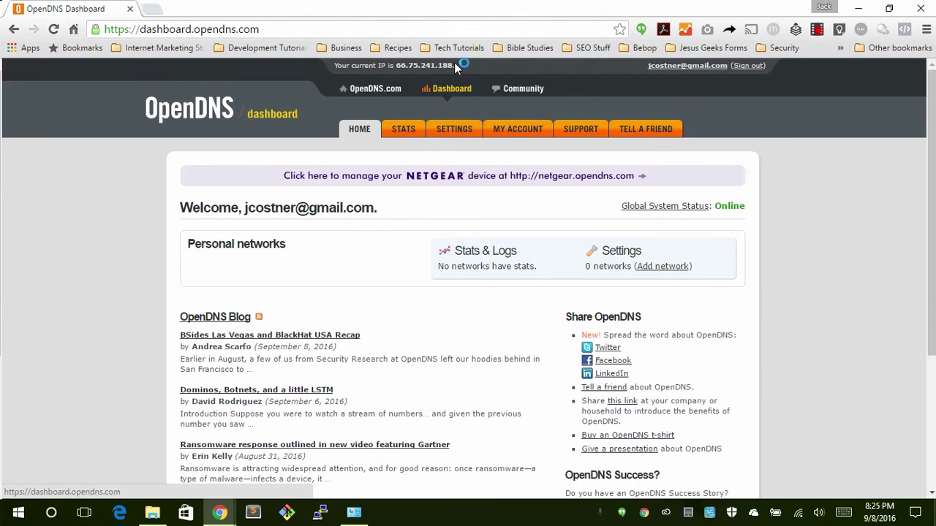
drag(458, 65, 394, 66)
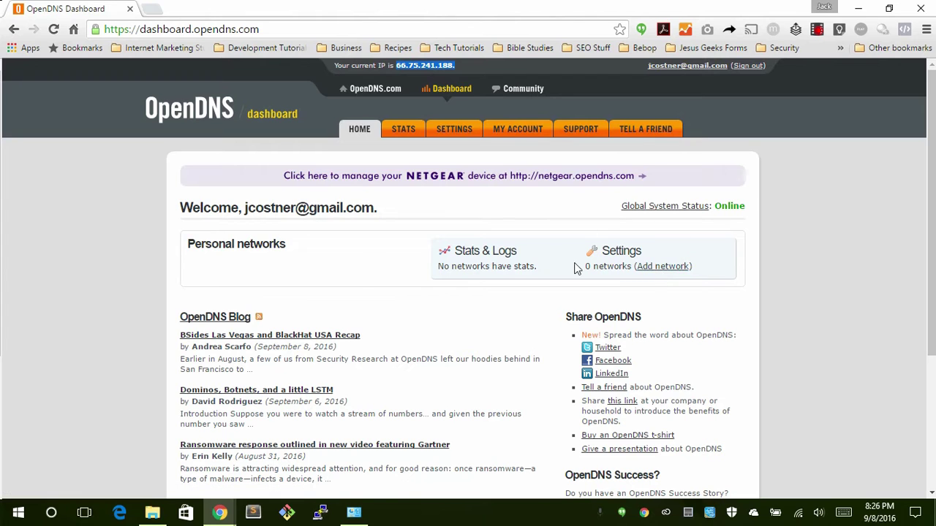
click(669, 267)
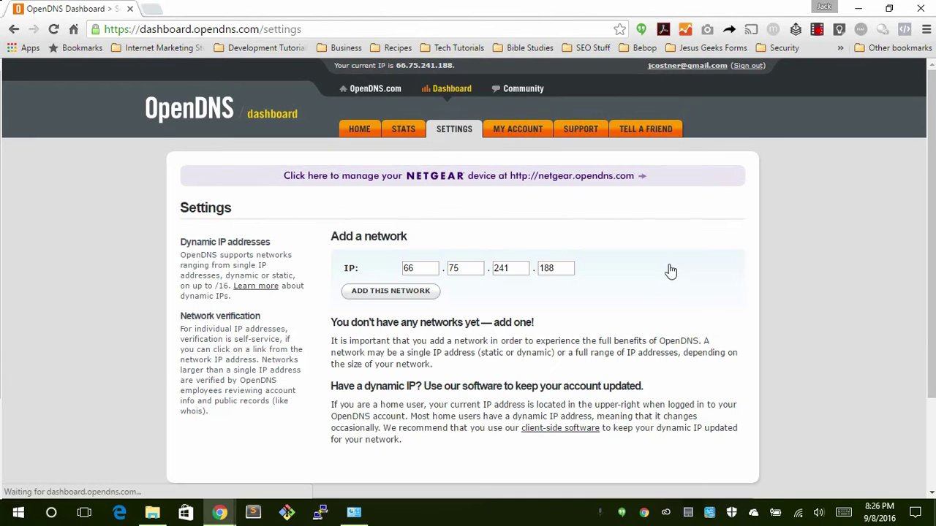
scroll(522, 229, down, 2)
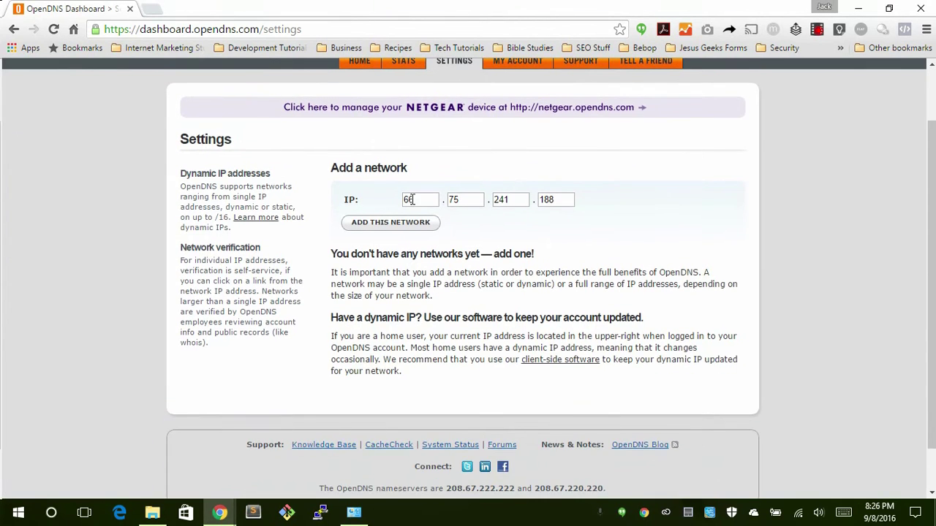
scroll(413, 203, up, 2)
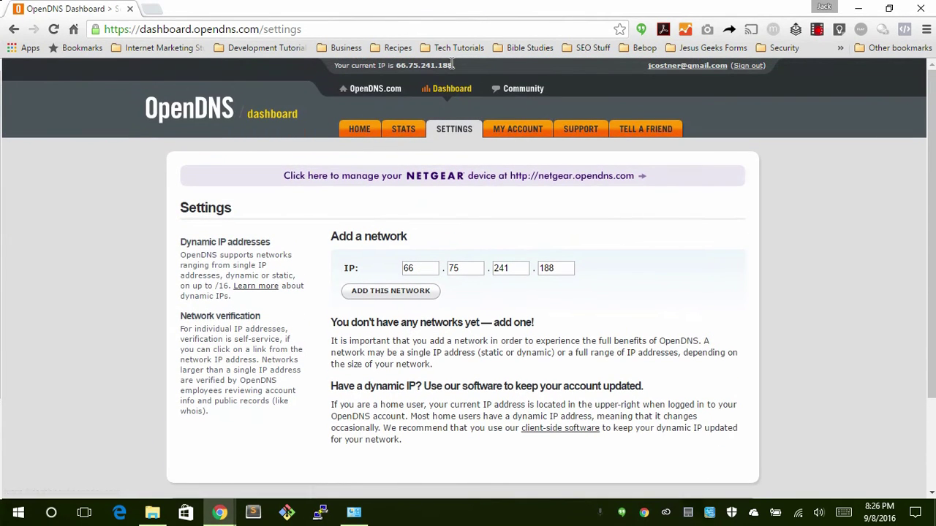
drag(454, 66, 395, 65)
click(506, 253)
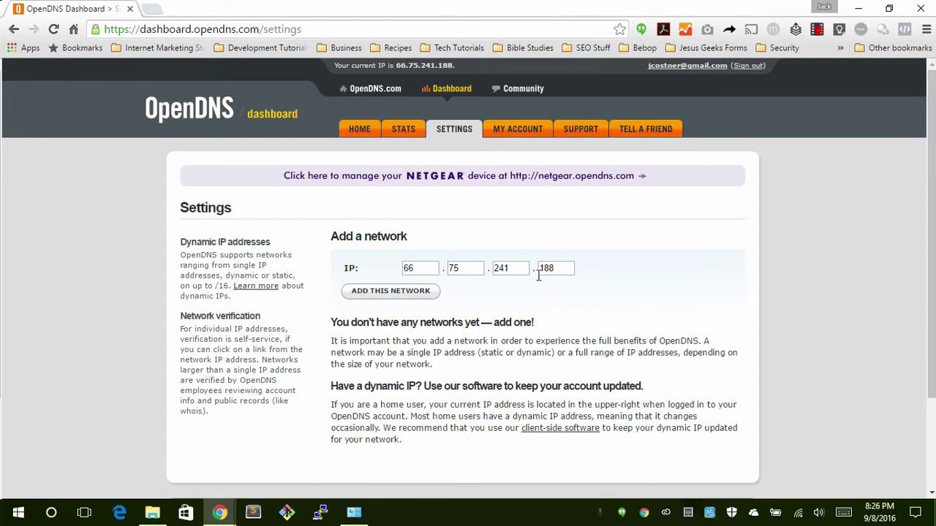
click(386, 296)
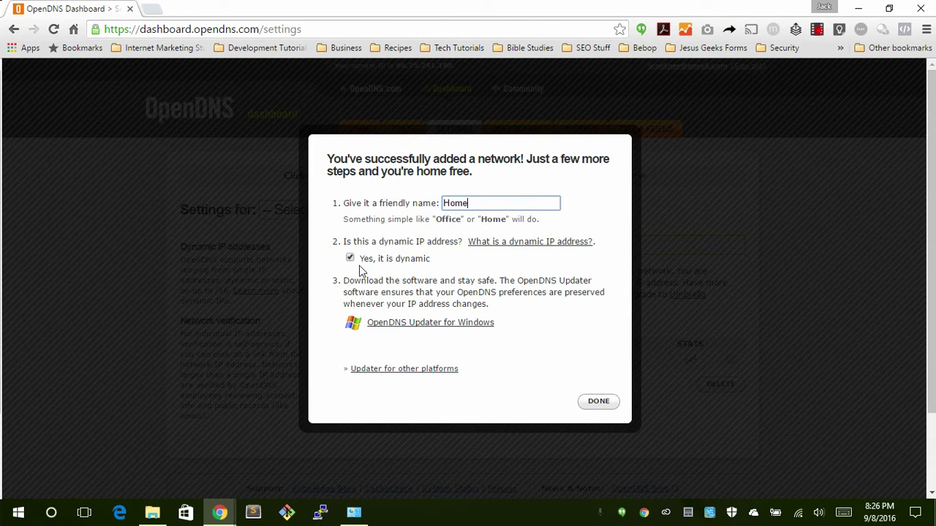
Step: Download OpenDNS Updater for Windows, keep the file, install the program and start it
click(417, 326)
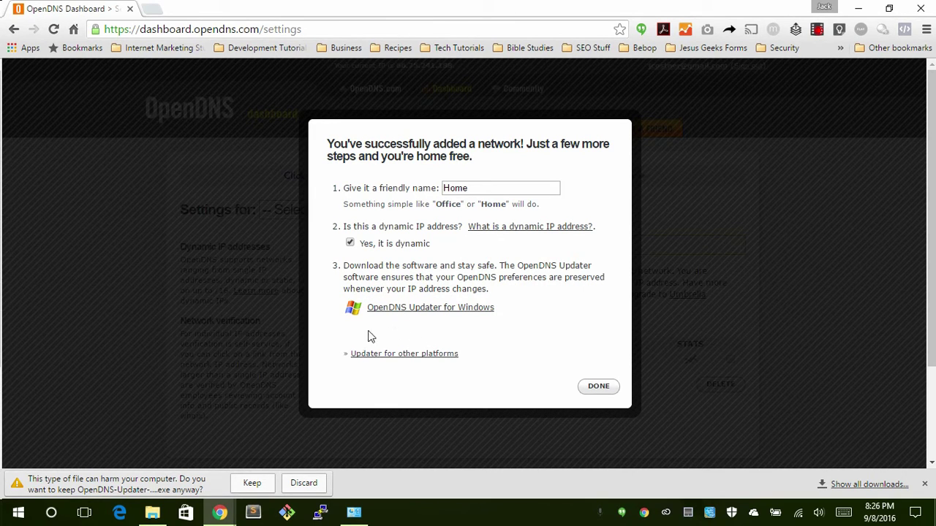
click(256, 483)
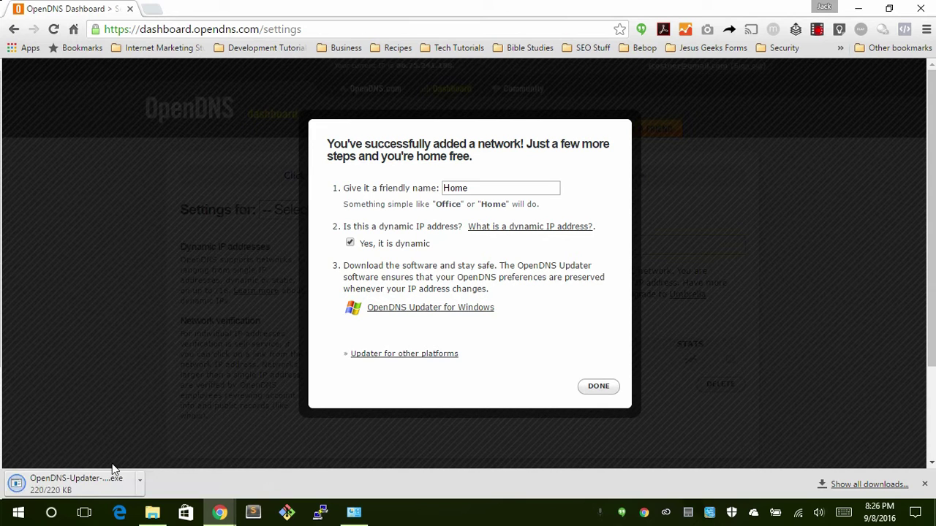
click(117, 488)
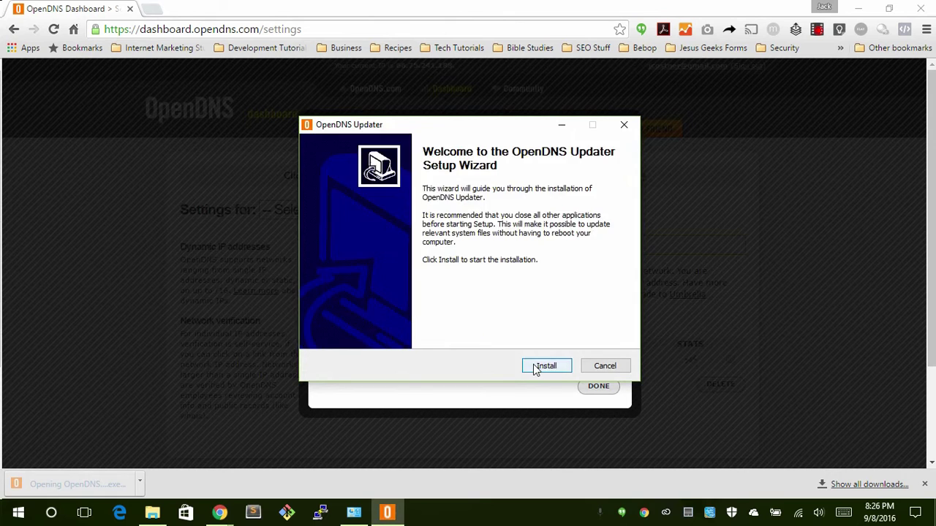
click(537, 367)
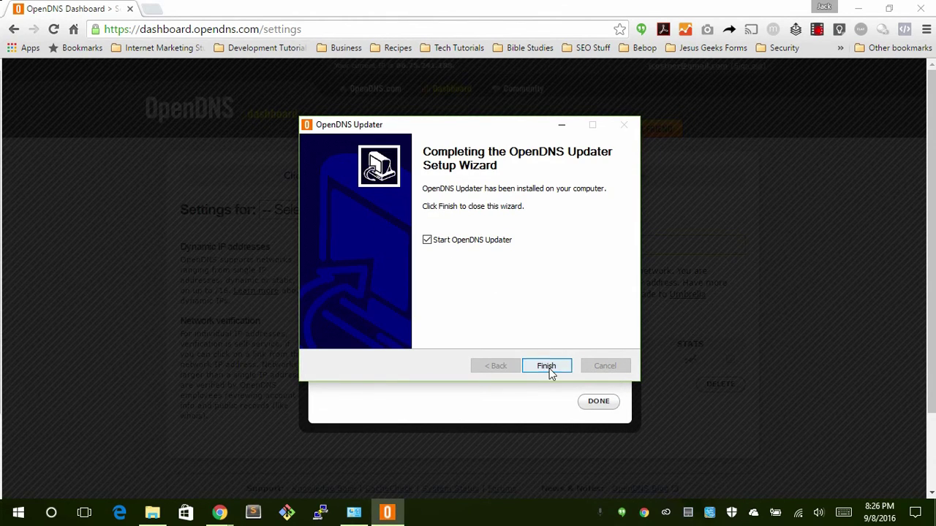
click(549, 368)
click(308, 262)
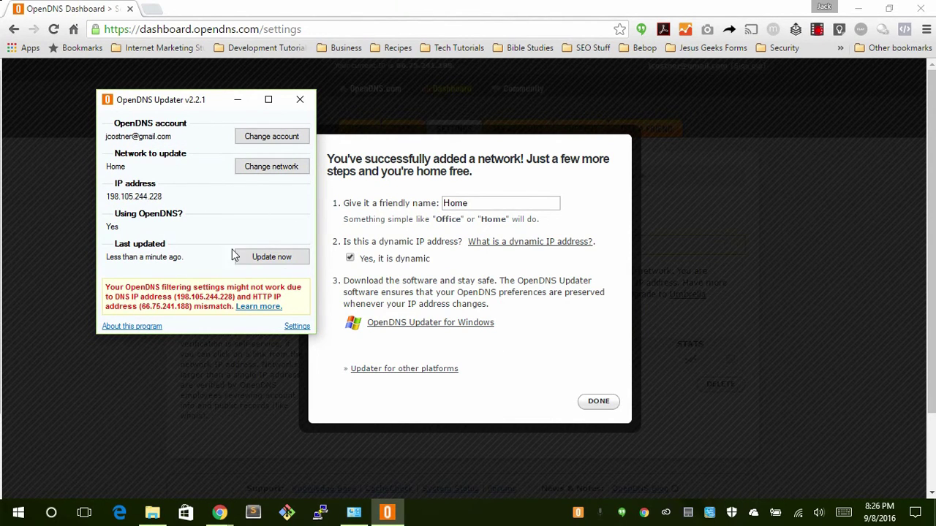
Step: Review the updater's account and network details, close it, and finish adding the Home network
drag(202, 105, 155, 154)
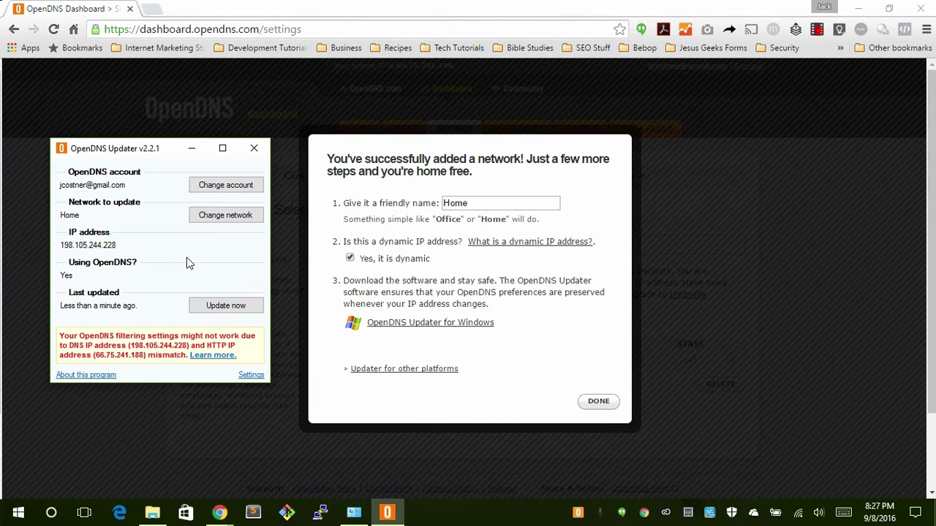
drag(155, 148, 170, 165)
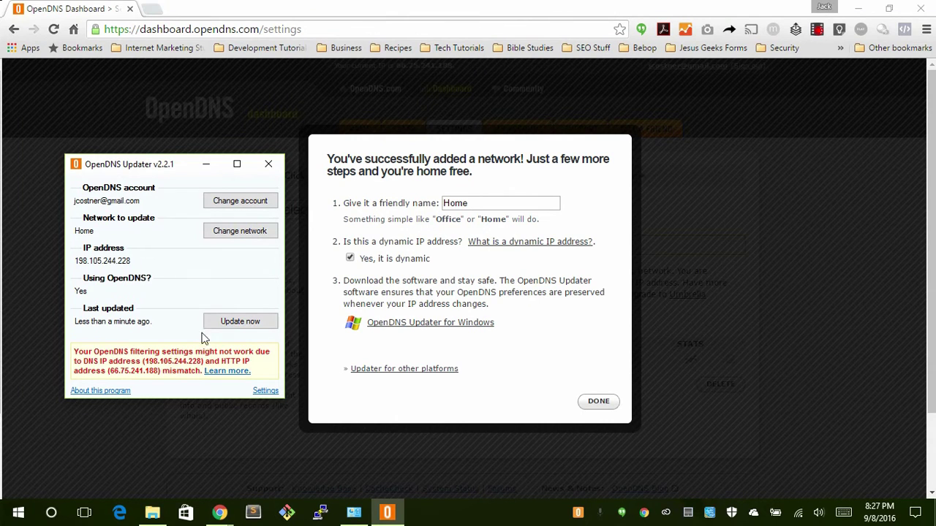
click(267, 168)
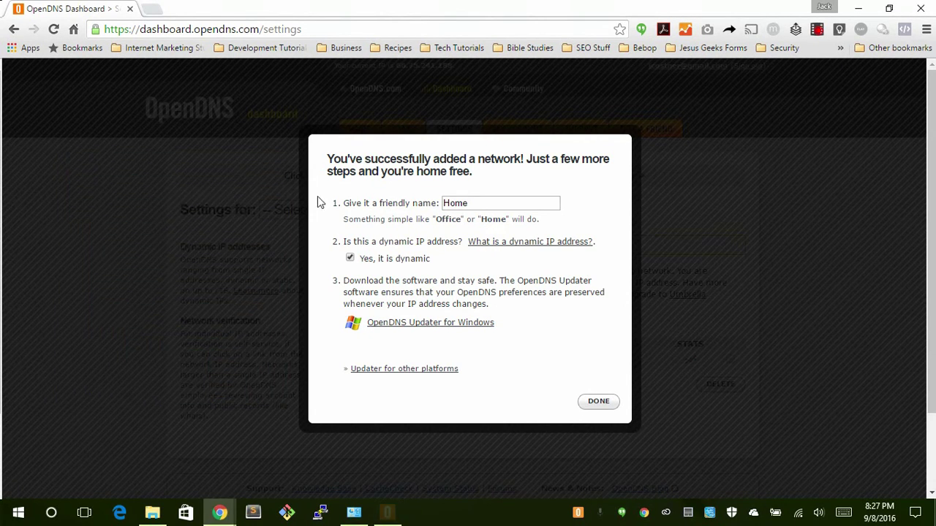
click(591, 404)
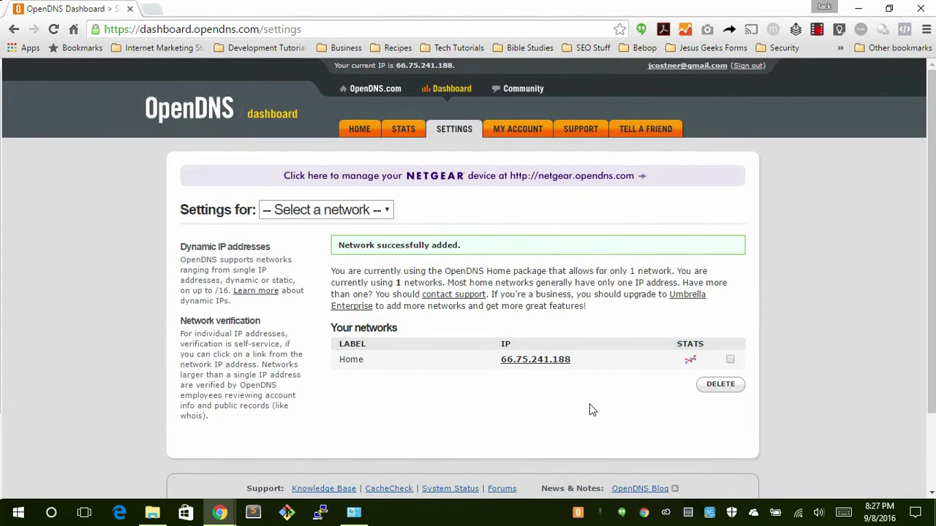
Step: Open the web content filtering settings of the Home network
scroll(560, 394, down, 2)
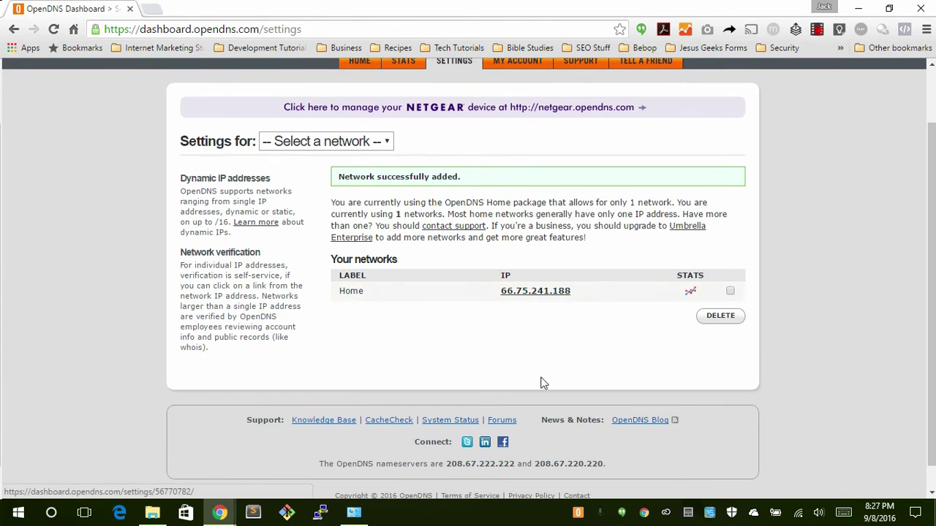
click(532, 293)
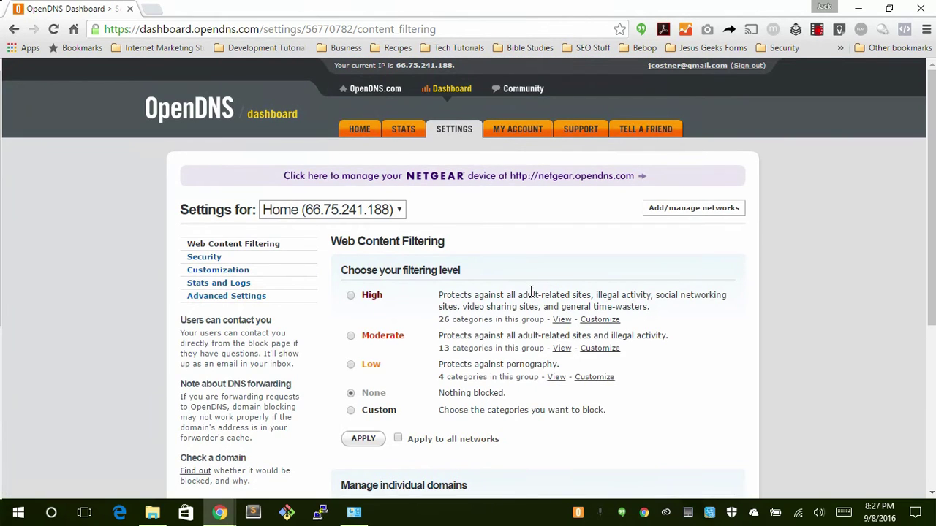
scroll(428, 273, down, 2)
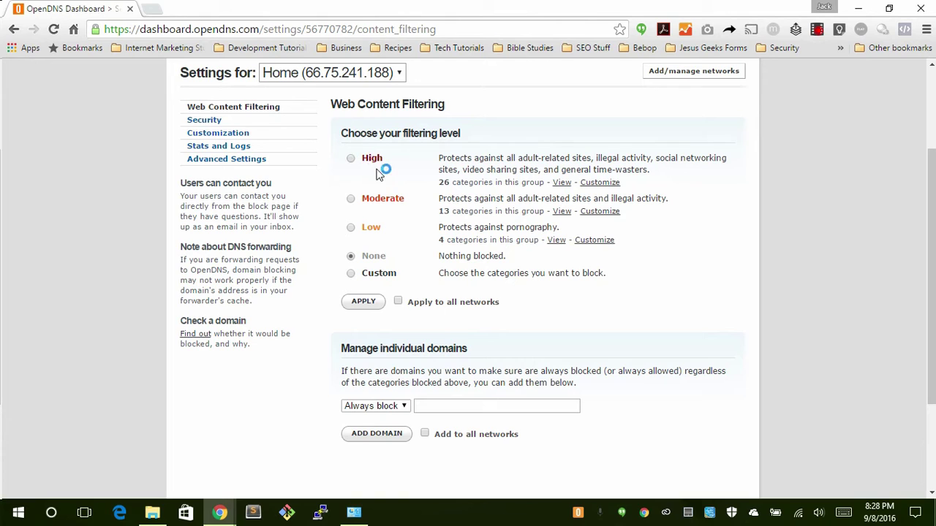
Step: Compare the Moderate, High and Low filtering levels and customize the categories of the Low level
click(352, 198)
click(351, 158)
click(350, 228)
drag(438, 228, 560, 226)
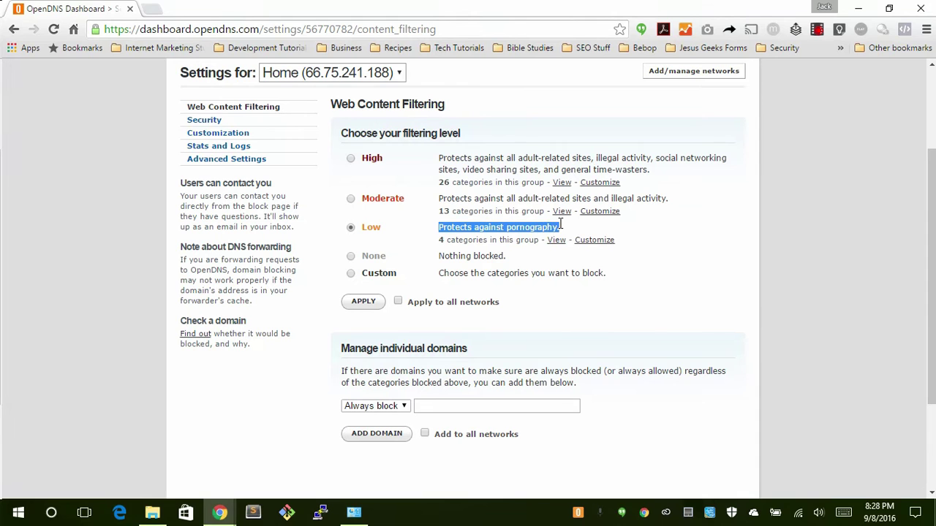
click(594, 242)
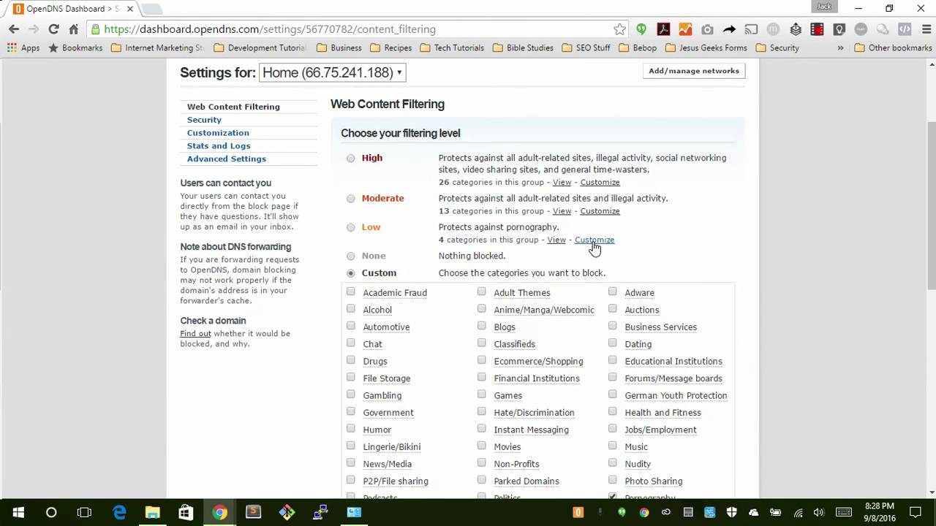
scroll(584, 278, down, 3)
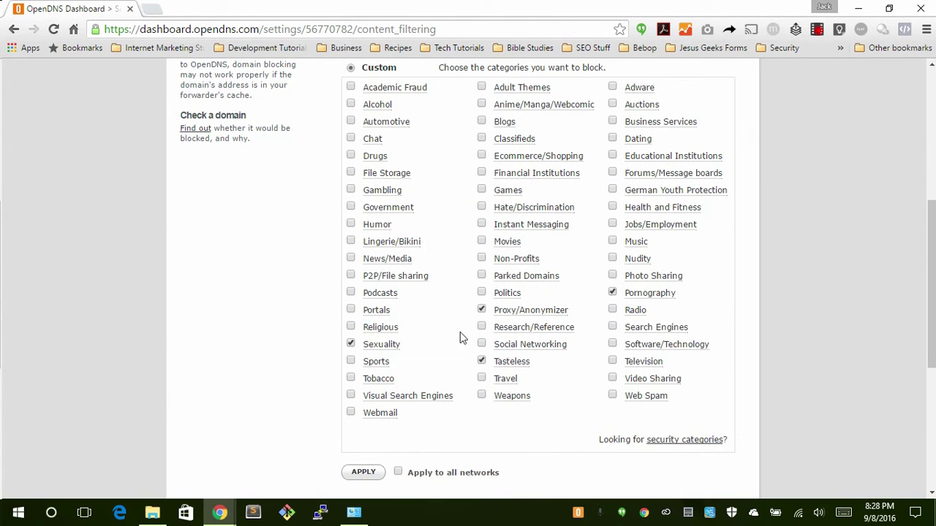
scroll(557, 373, down, 1)
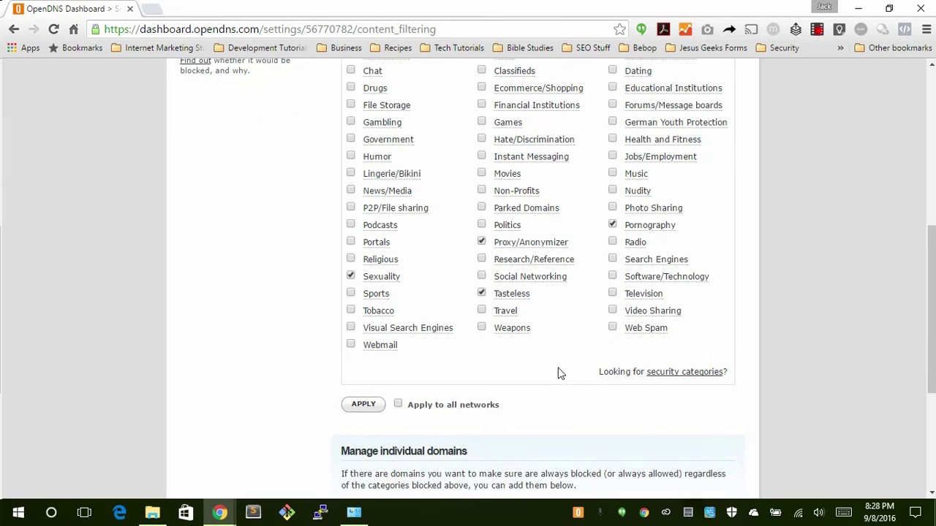
click(482, 275)
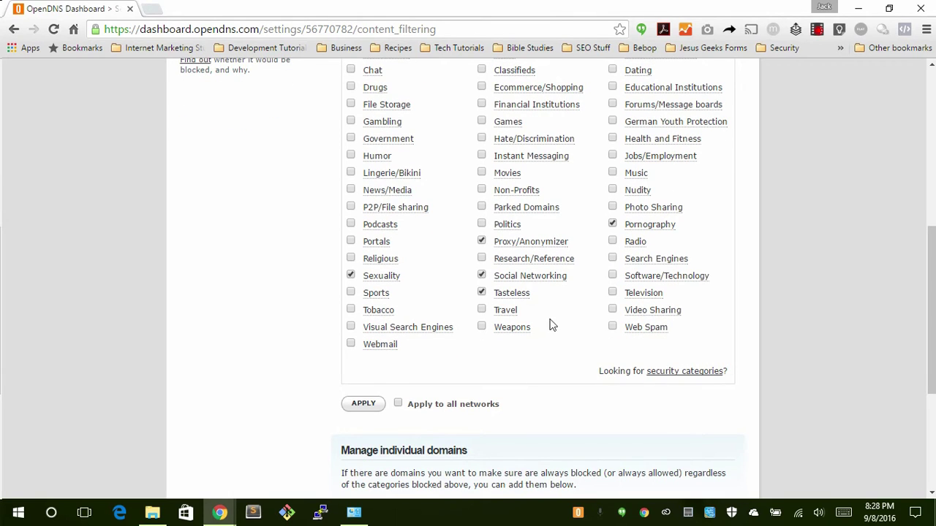
click(482, 276)
Step: Unblock Social Networking, add Adult Themes, Nudity and P2P/File sharing to the custom blocked categories, and apply the settings
scroll(418, 340, up, 1)
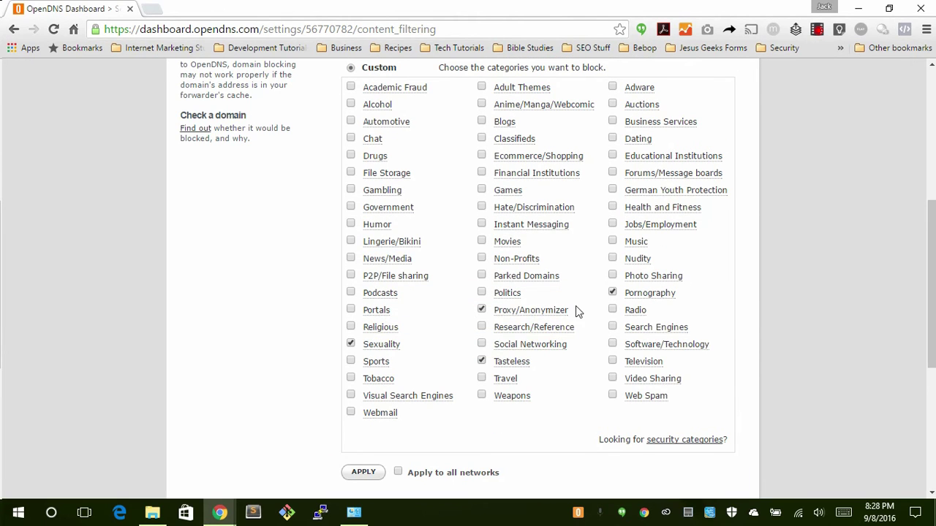
scroll(619, 294, up, 1)
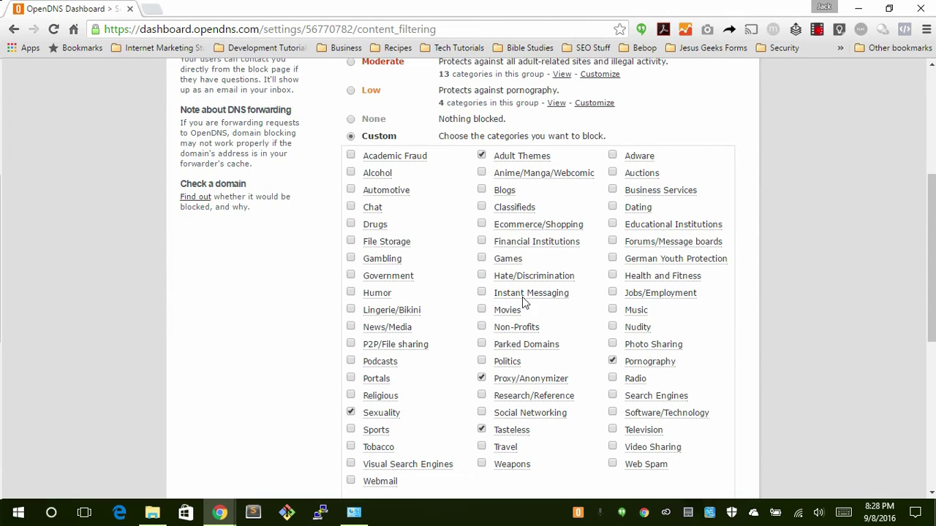
click(612, 328)
scroll(529, 310, down, 1)
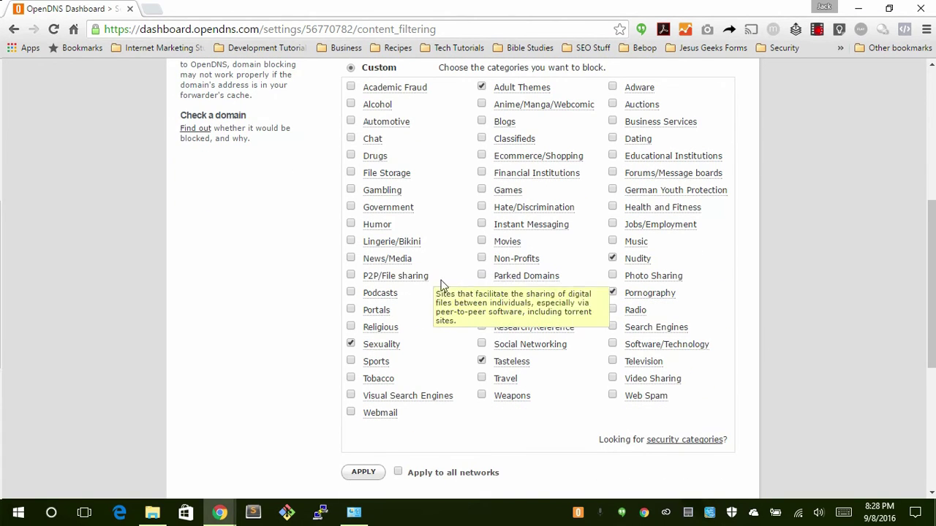
click(351, 276)
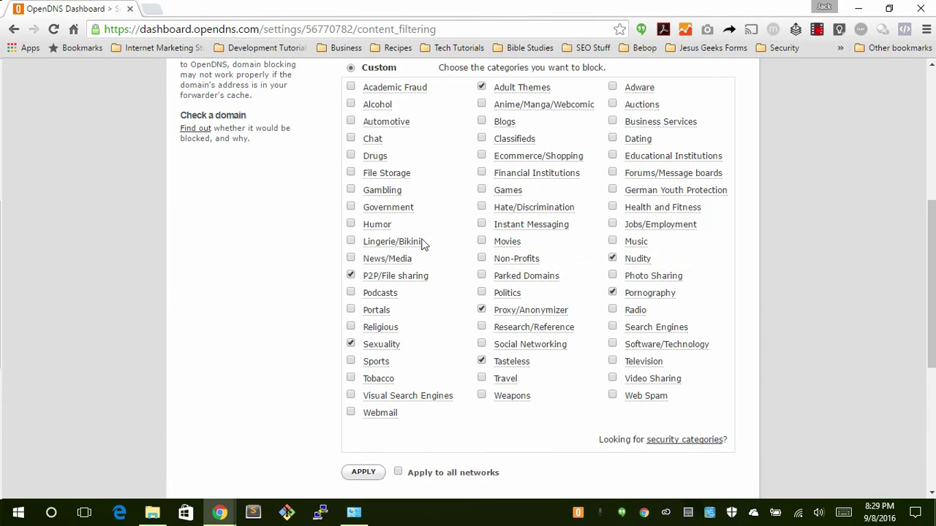
scroll(435, 244, down, 4)
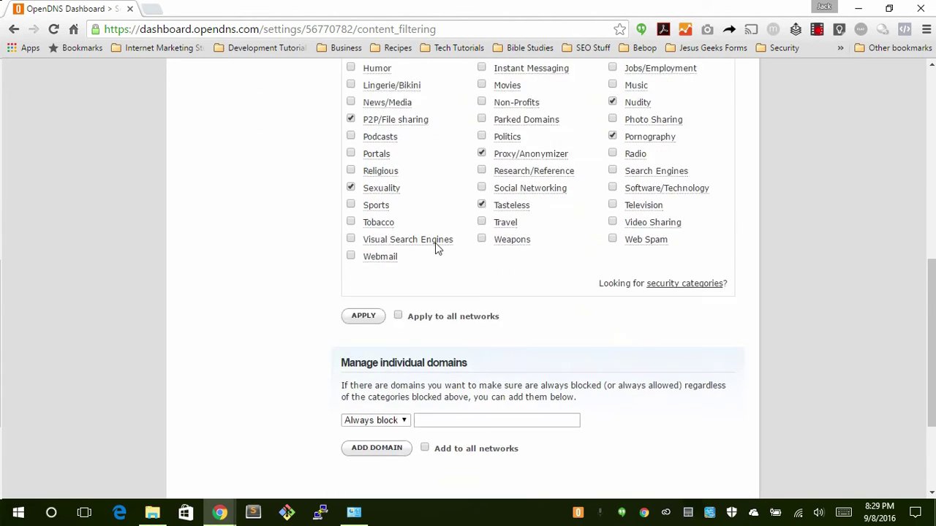
click(365, 206)
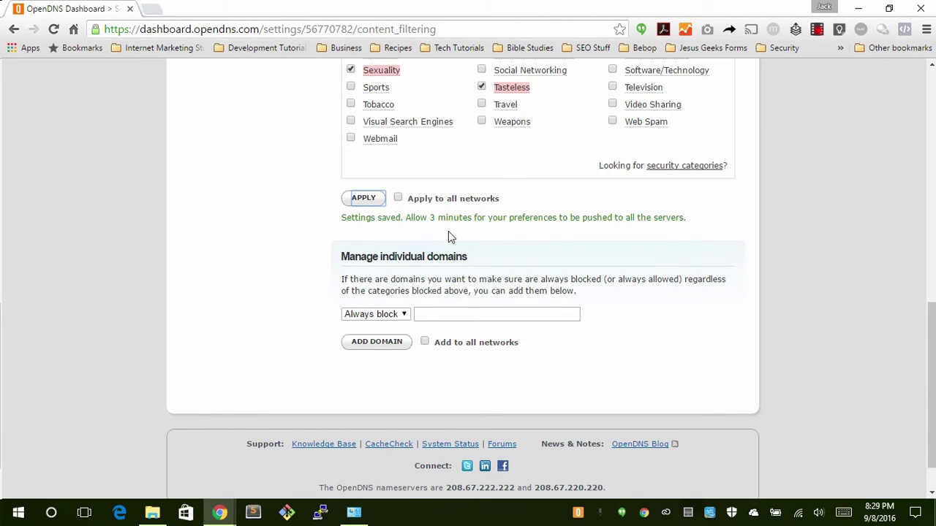
scroll(329, 237, down, 1)
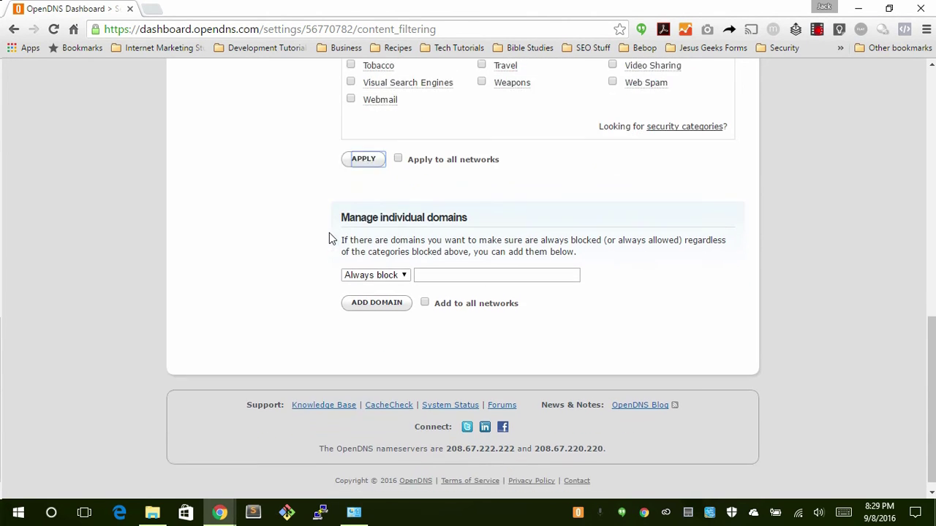
click(426, 264)
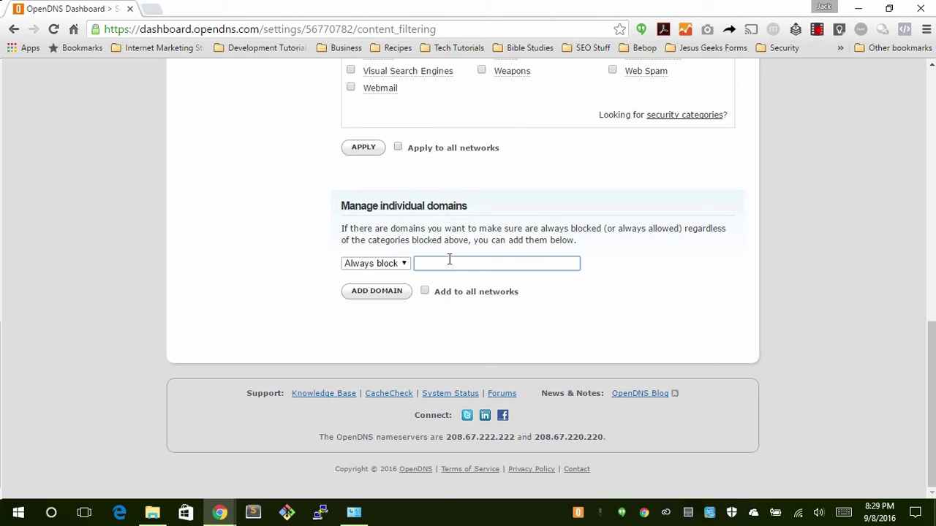
click(154, 9)
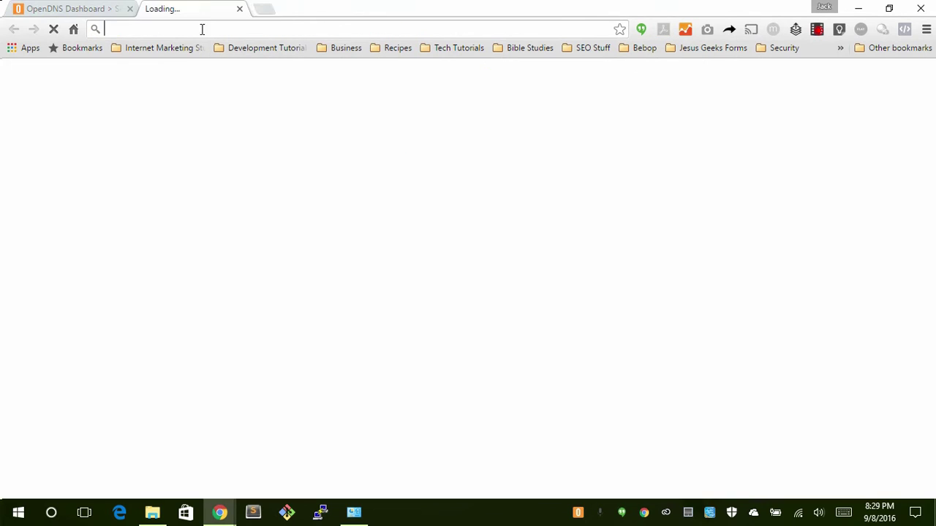
text(cnn.com)
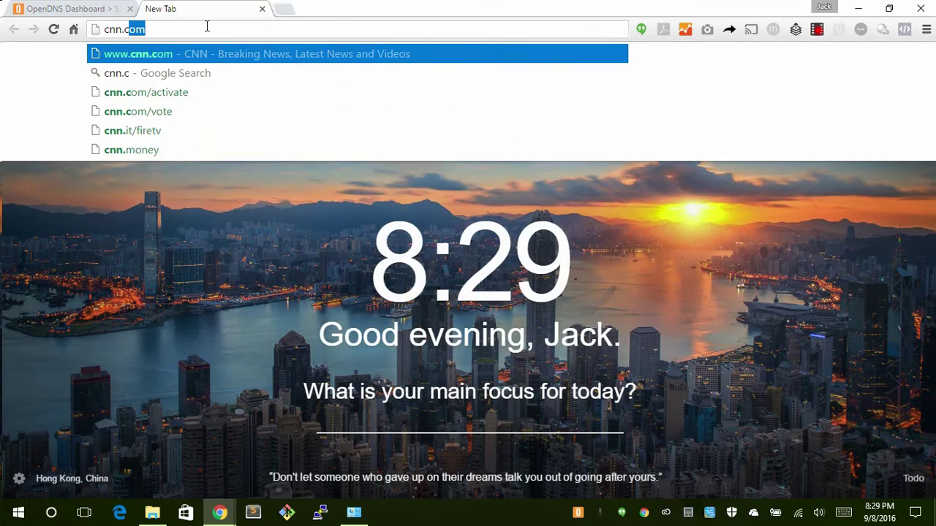
key(Return)
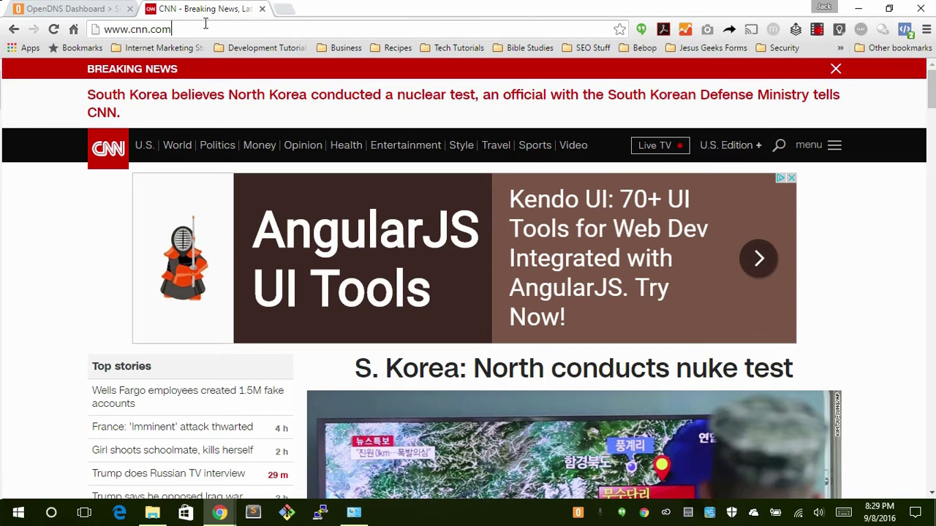
click(206, 27)
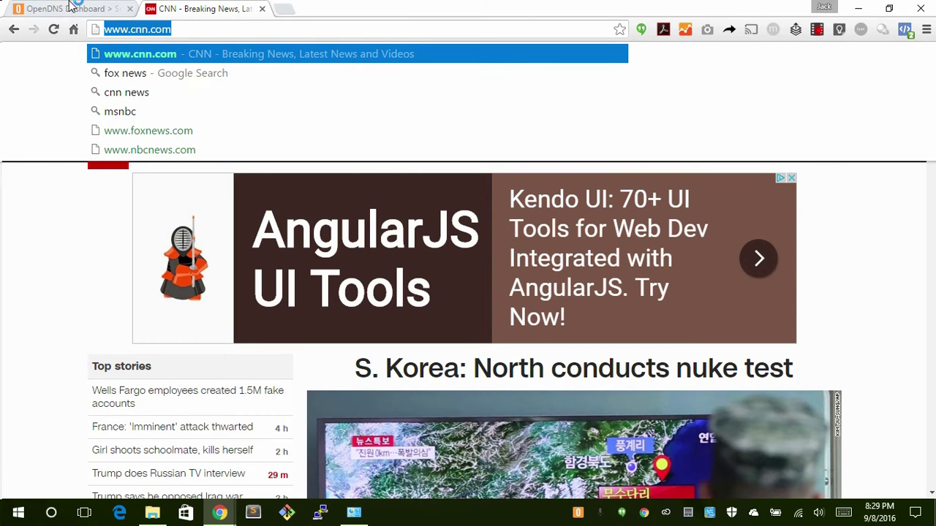
click(285, 8)
text(exampleadultsite.com)
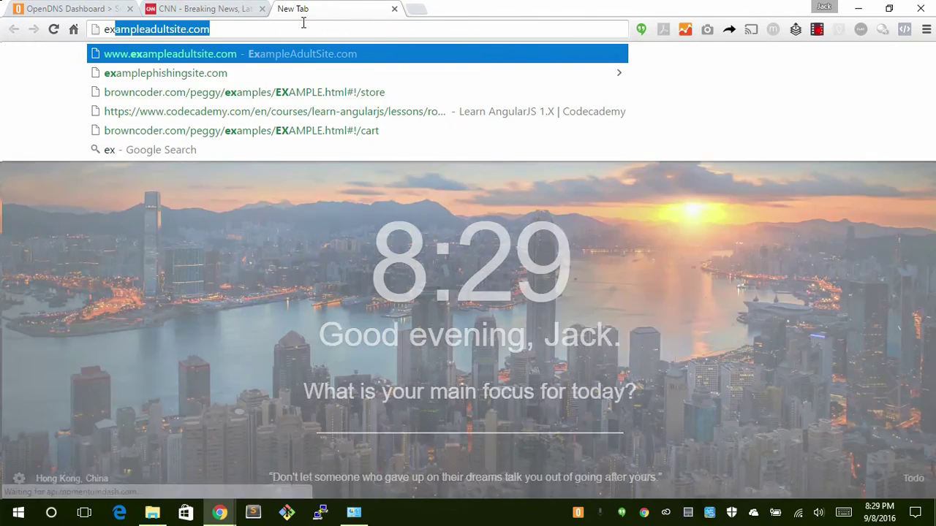
key(Return)
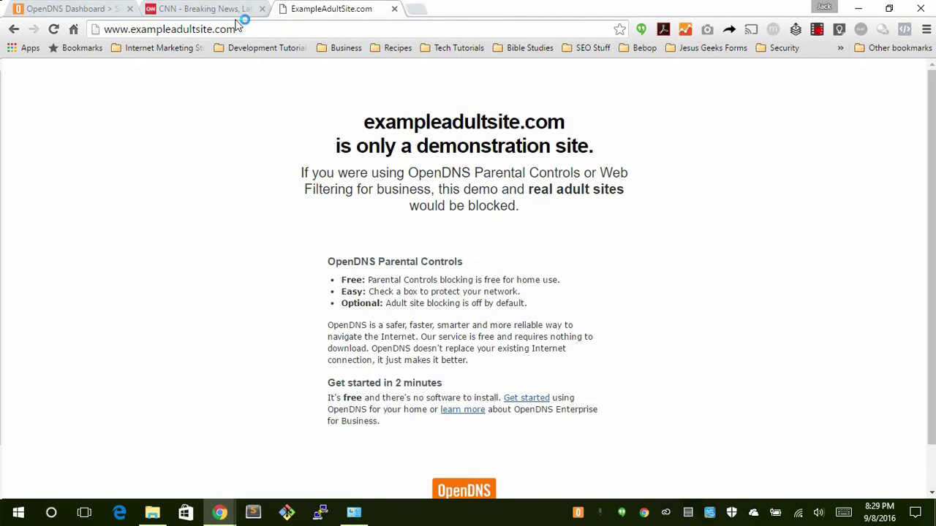
drag(364, 122, 613, 208)
click(599, 207)
drag(365, 122, 618, 234)
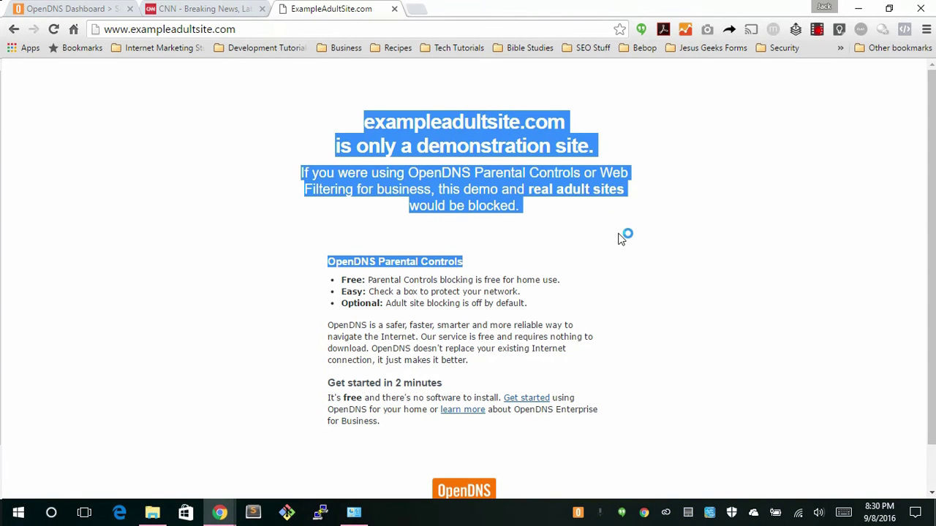
click(622, 236)
drag(362, 122, 619, 284)
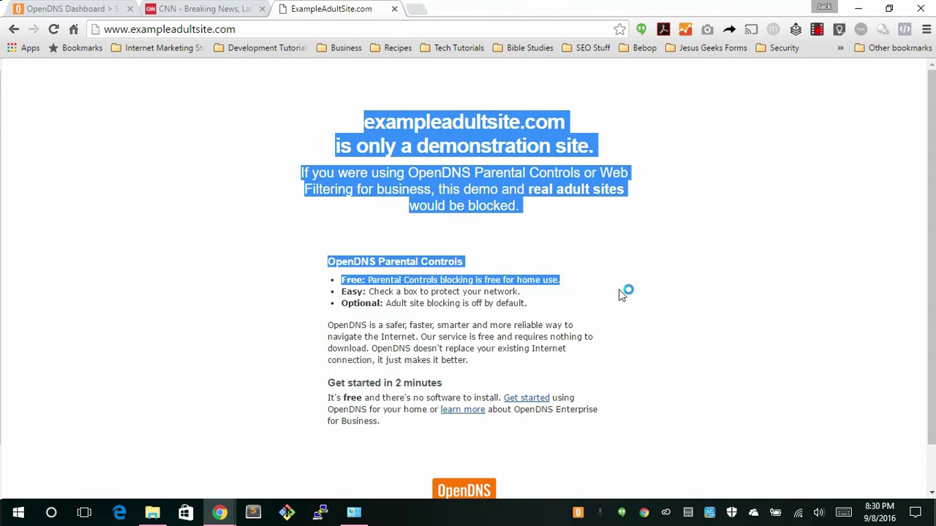
click(619, 284)
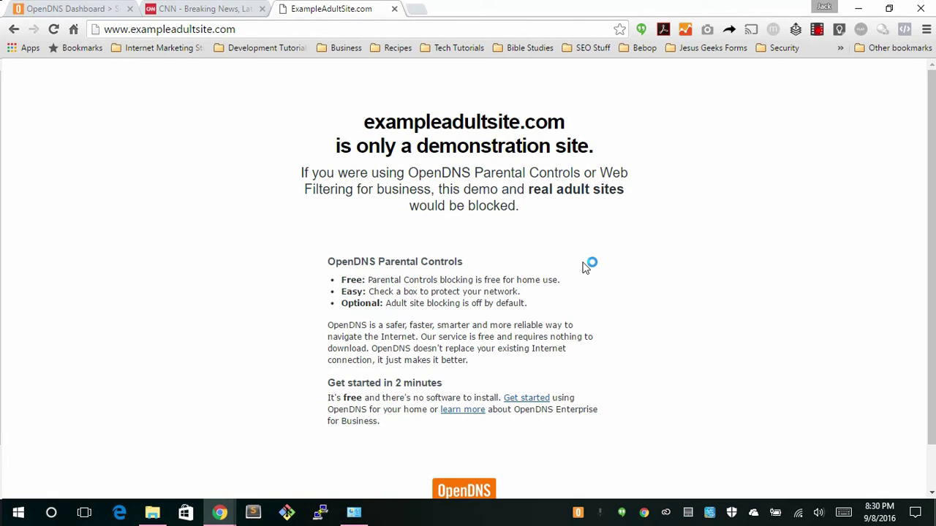
click(207, 9)
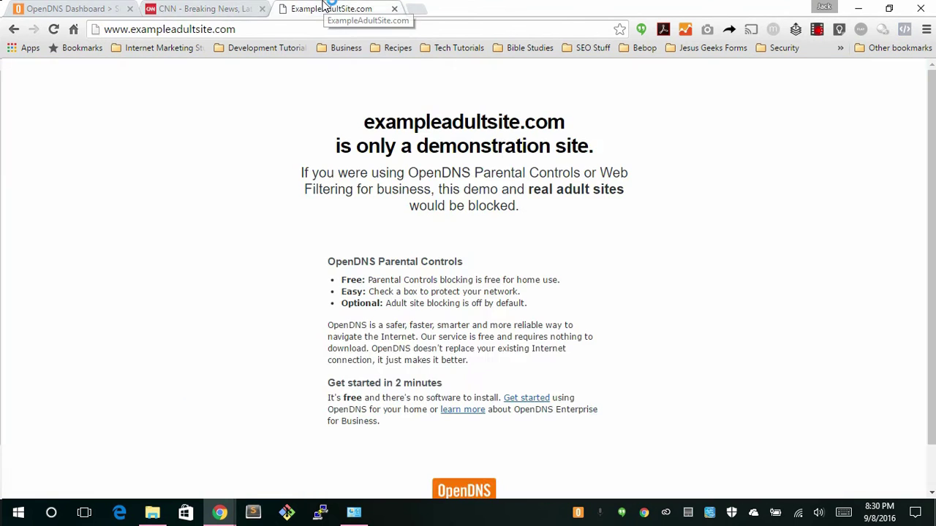
click(326, 8)
Step: Add cnn.com to the Home network's Always block list in OpenDNS, blocking just the individual domain
click(104, 6)
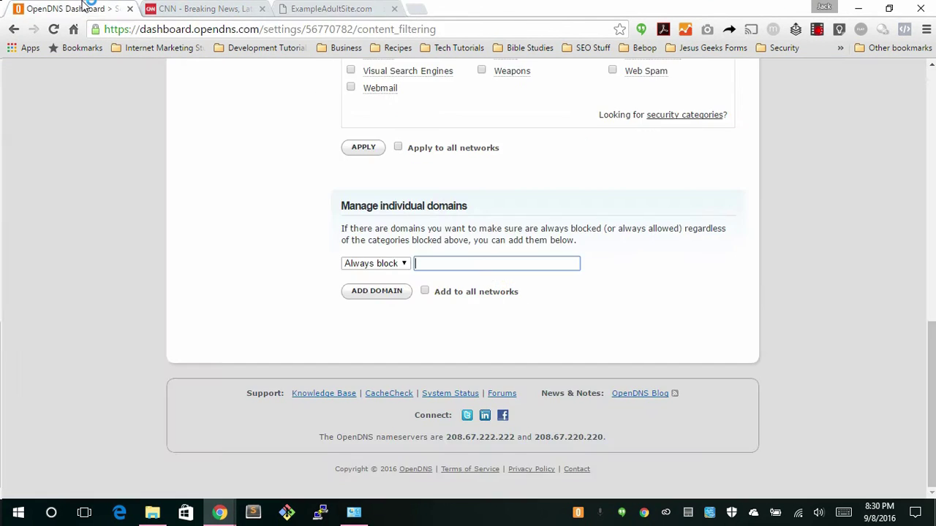
click(428, 261)
click(390, 292)
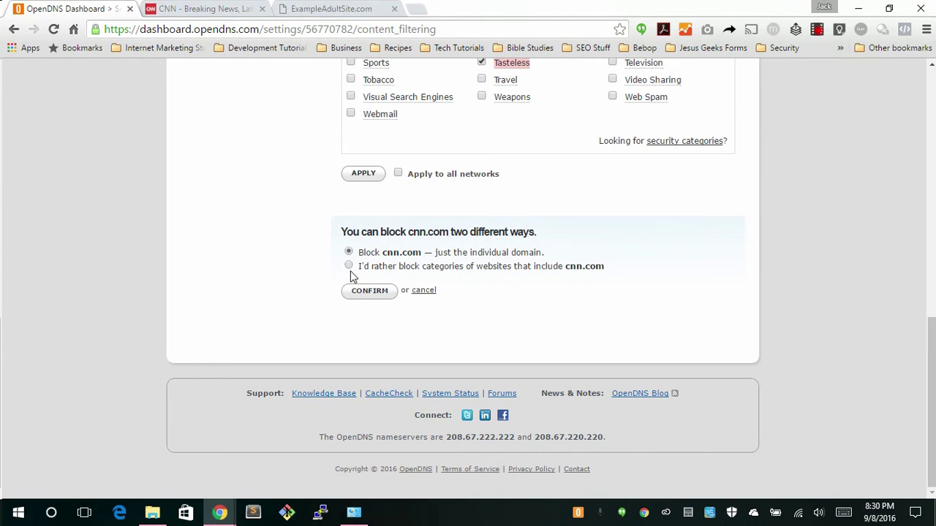
click(369, 293)
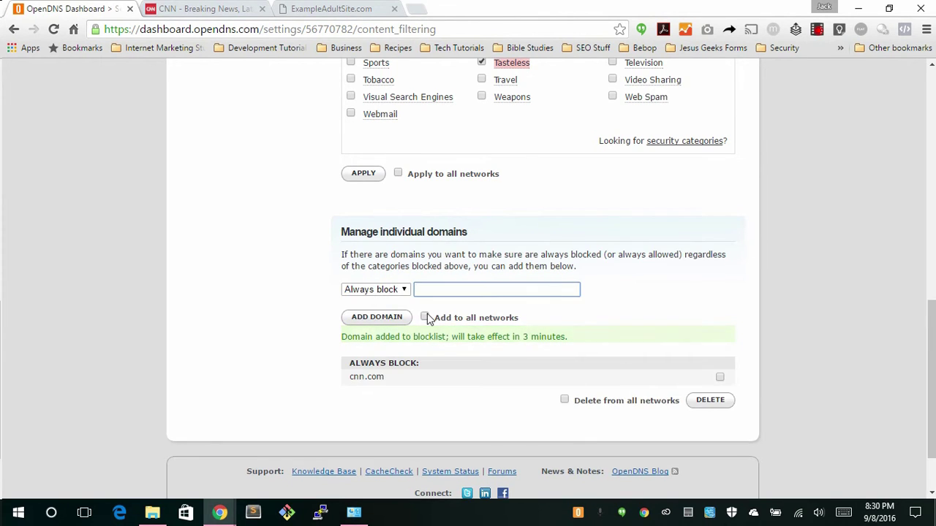
Step: Review the Always block list and the saved filtering categories, and examine the first OpenDNS nameserver address in the page footer
scroll(423, 318, down, 2)
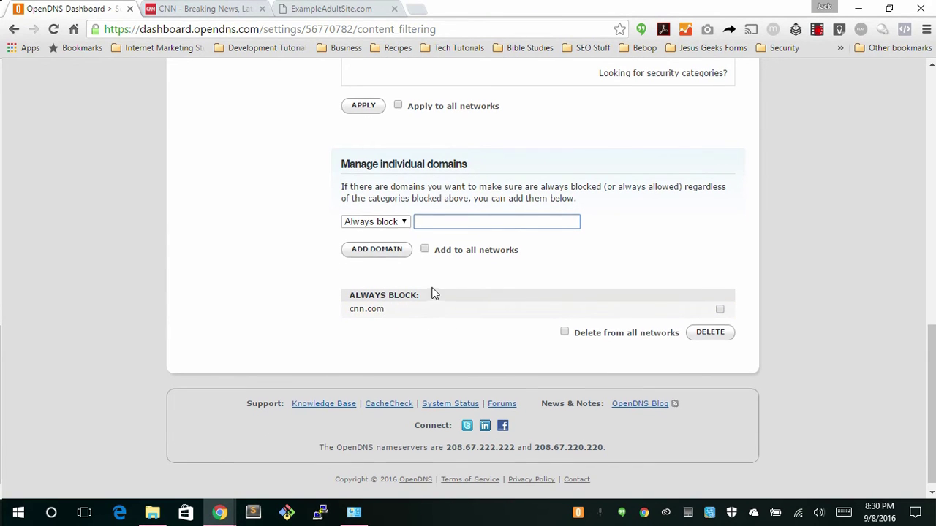
scroll(512, 320, up, 1)
scroll(512, 318, up, 4)
scroll(515, 321, up, 5)
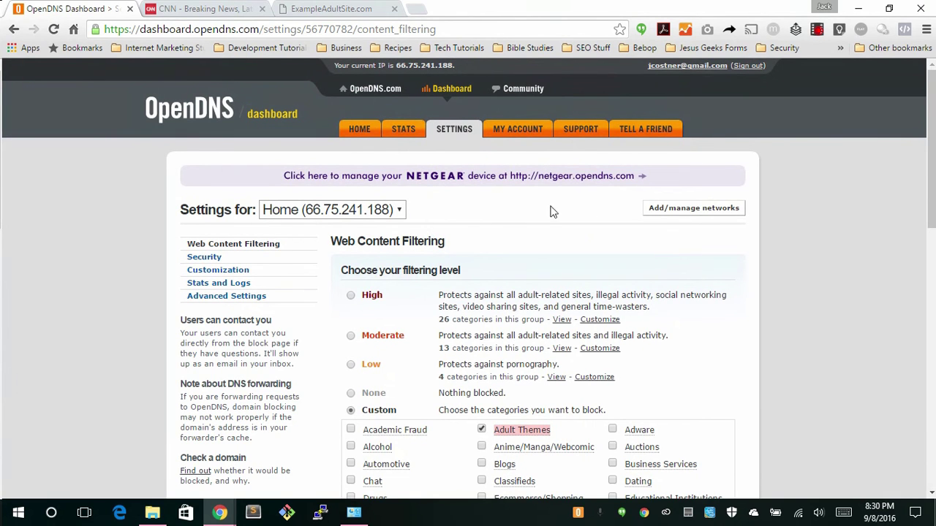
scroll(432, 316, down, 2)
scroll(453, 249, up, 2)
scroll(456, 333, down, 10)
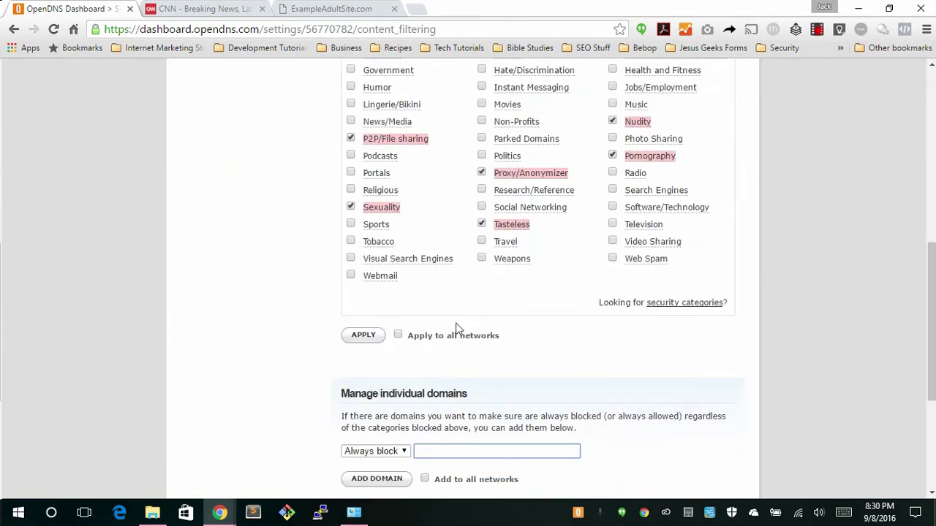
drag(605, 439, 447, 437)
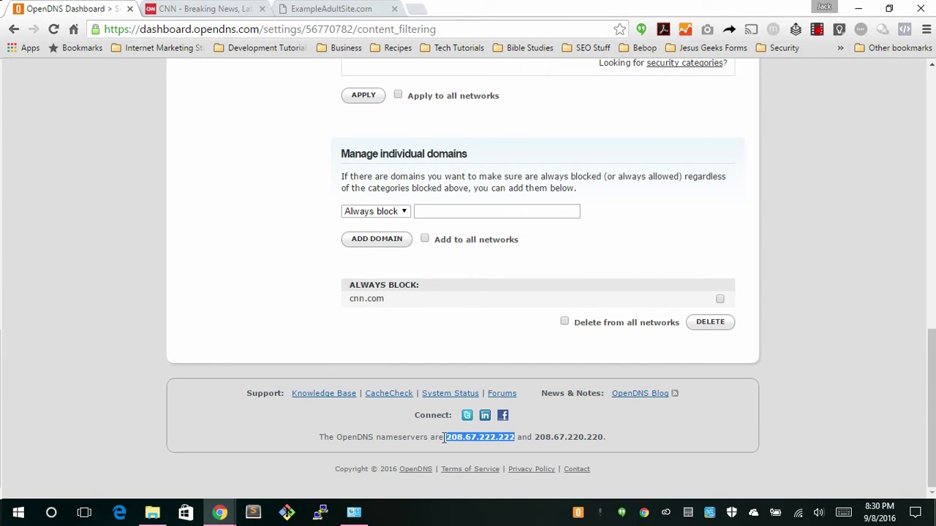
click(442, 438)
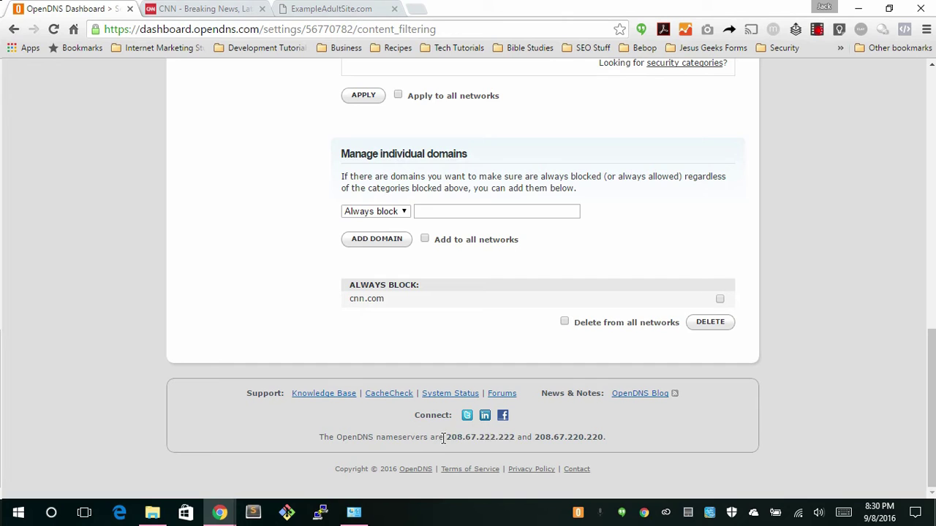
drag(514, 438, 441, 436)
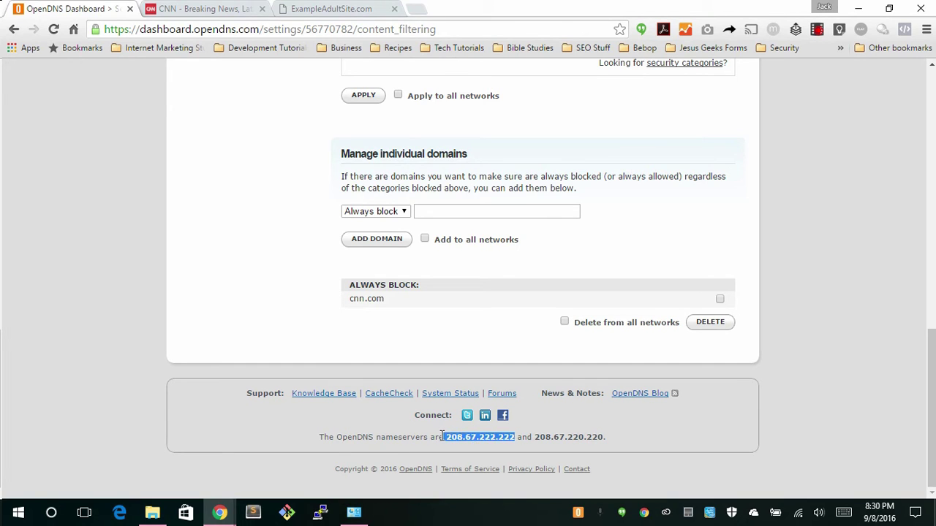
click(502, 441)
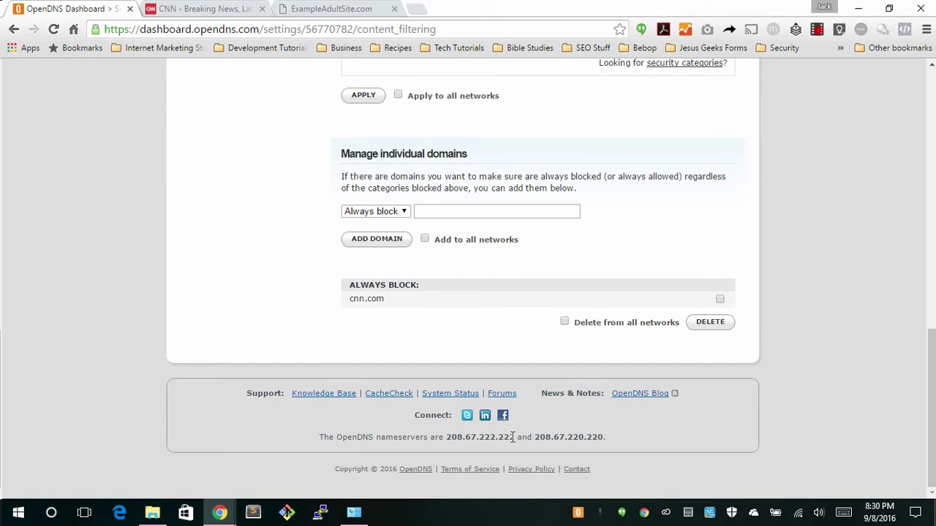
drag(514, 437, 443, 437)
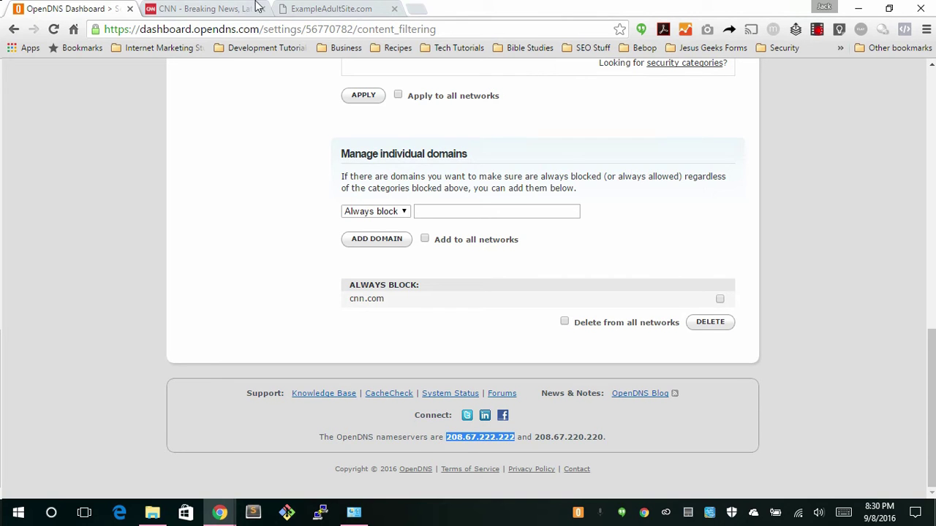
Step: Revisit the CNN and ExampleAdultSite tabs and load the router's administration page at 192.168.3.1 in the ExampleAdultSite tab
click(209, 8)
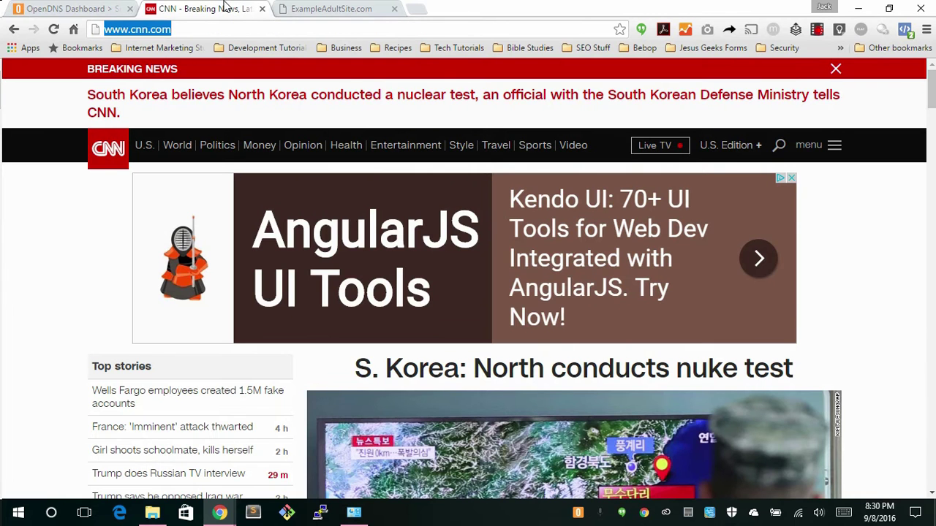
click(327, 8)
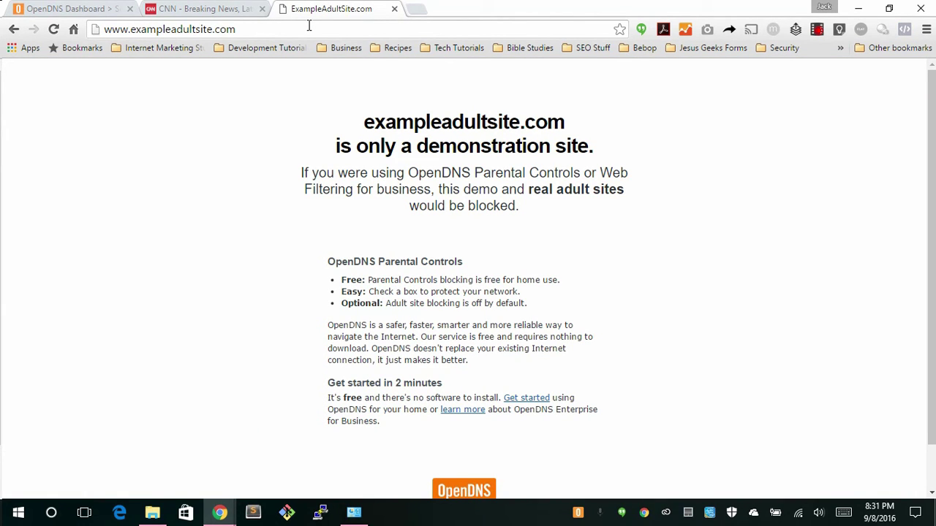
click(309, 25)
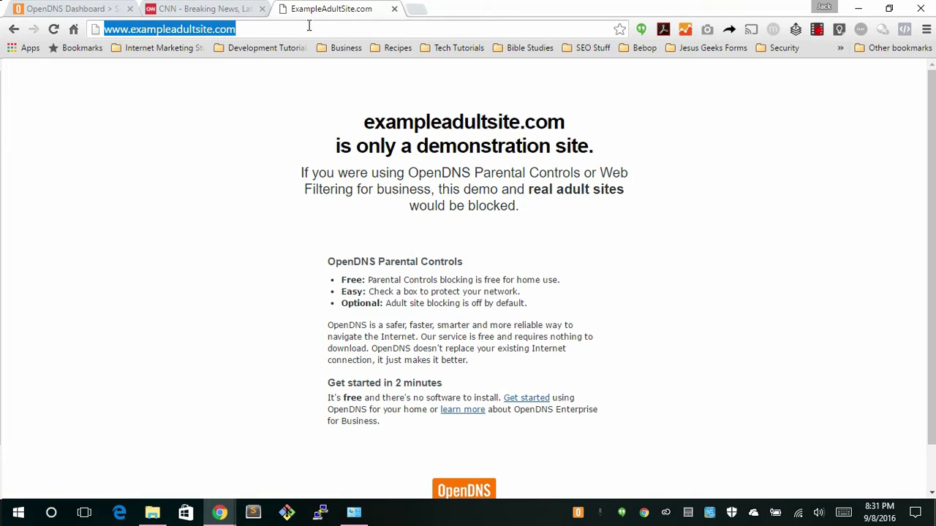
text(192)
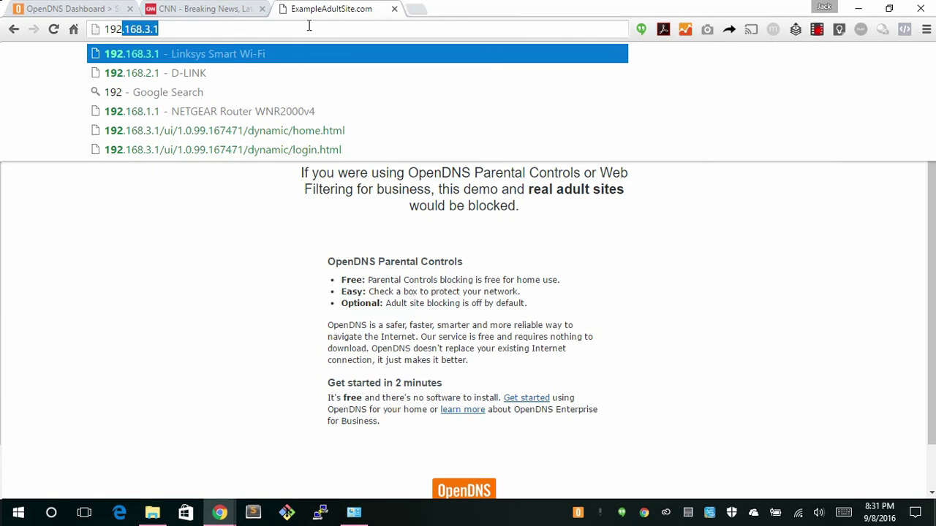
text(.1)
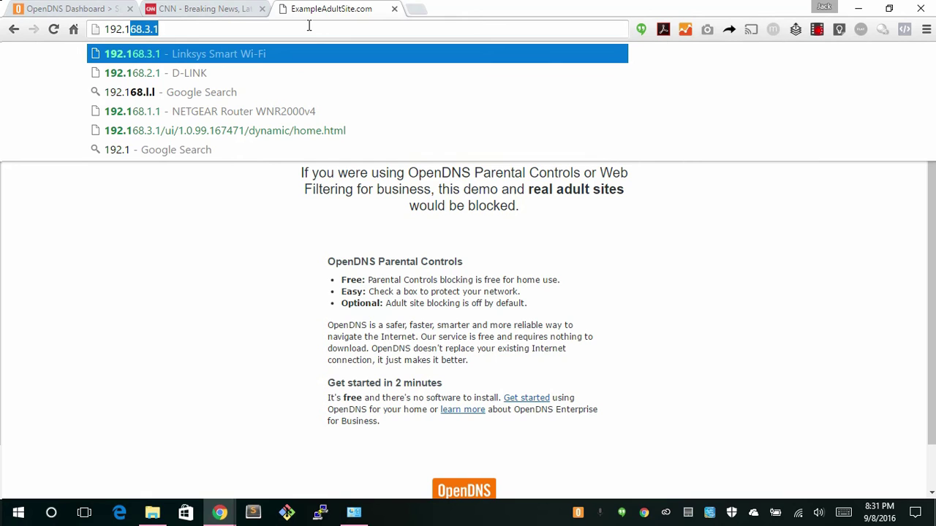
text(68.)
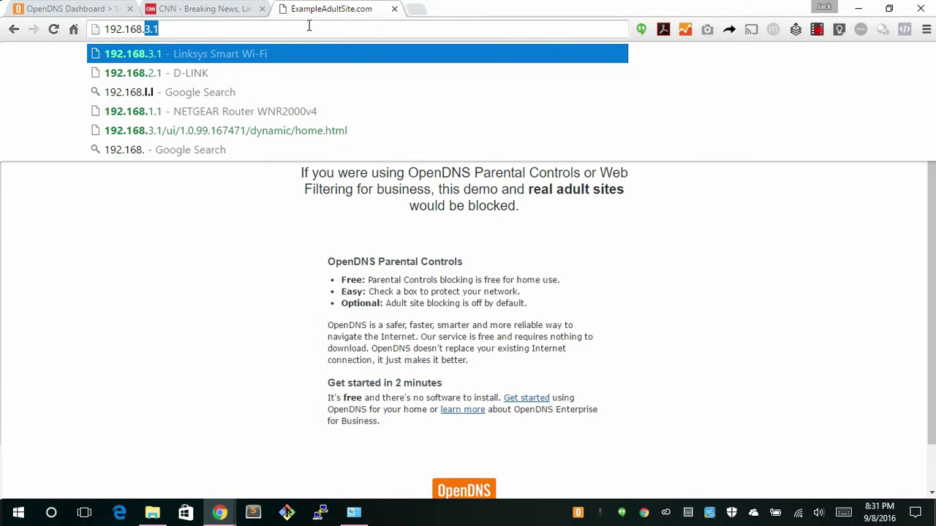
text(3.1)
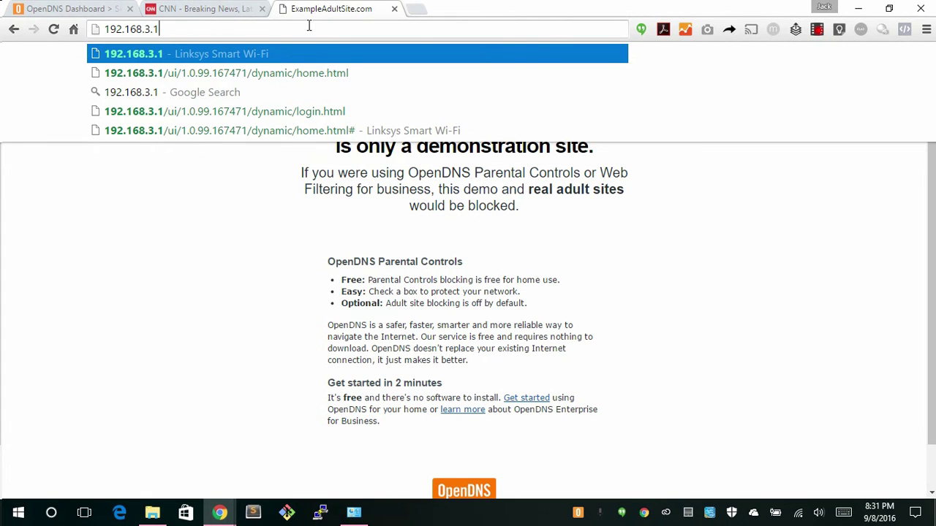
key(Return)
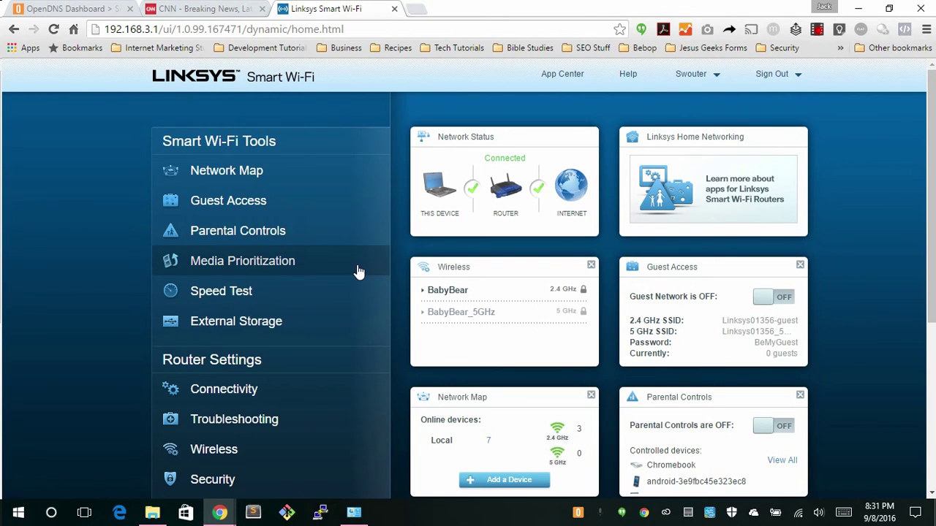
Step: Open the router's Connectivity settings for the local network and go to the Static DNS 1 address under DHCP Server
scroll(334, 265, down, 2)
scroll(328, 265, up, 2)
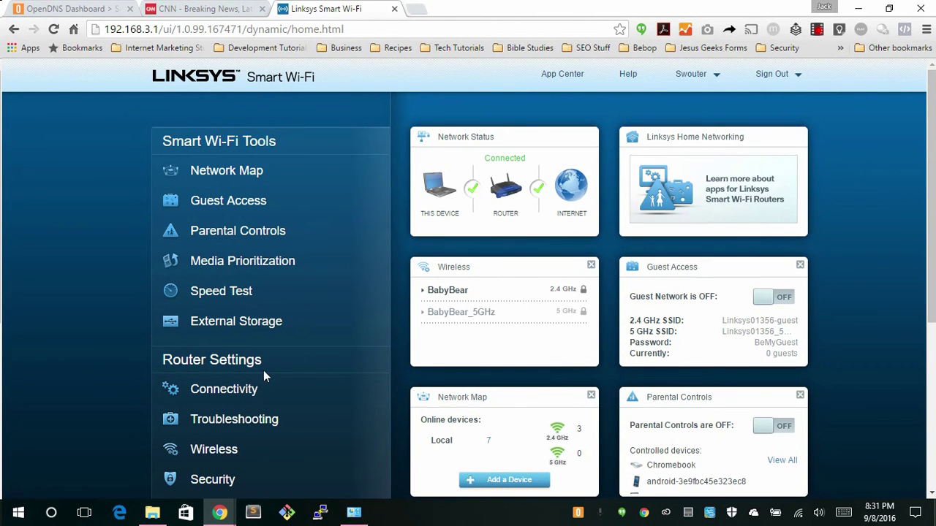
scroll(393, 292, down, 1)
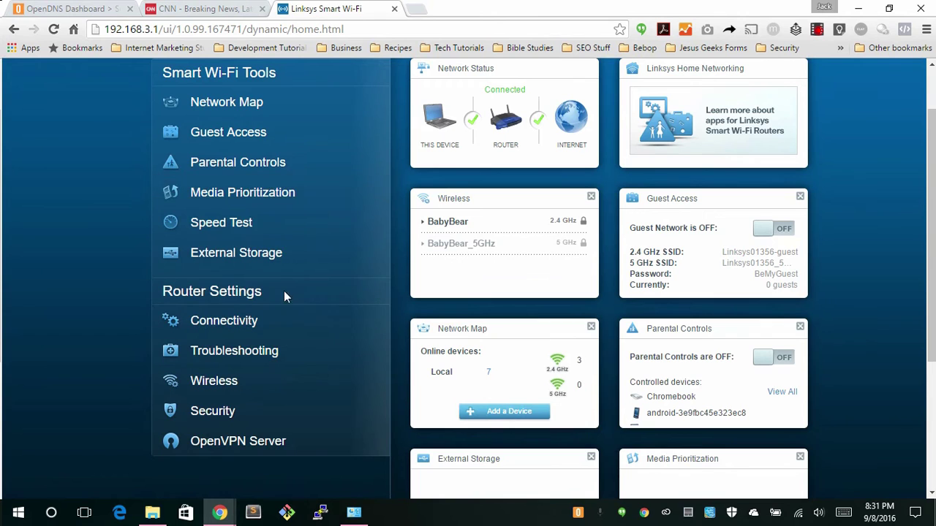
scroll(309, 293, up, 1)
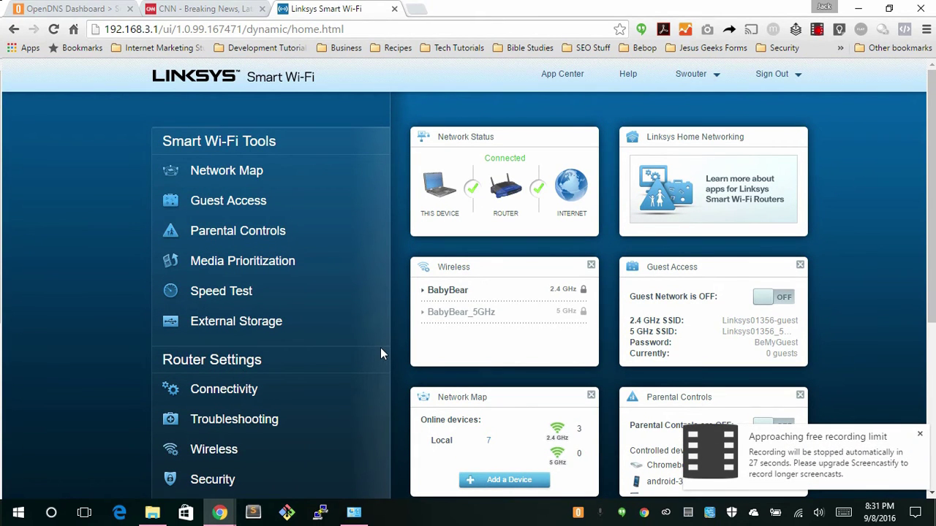
scroll(380, 347, down, 1)
click(241, 326)
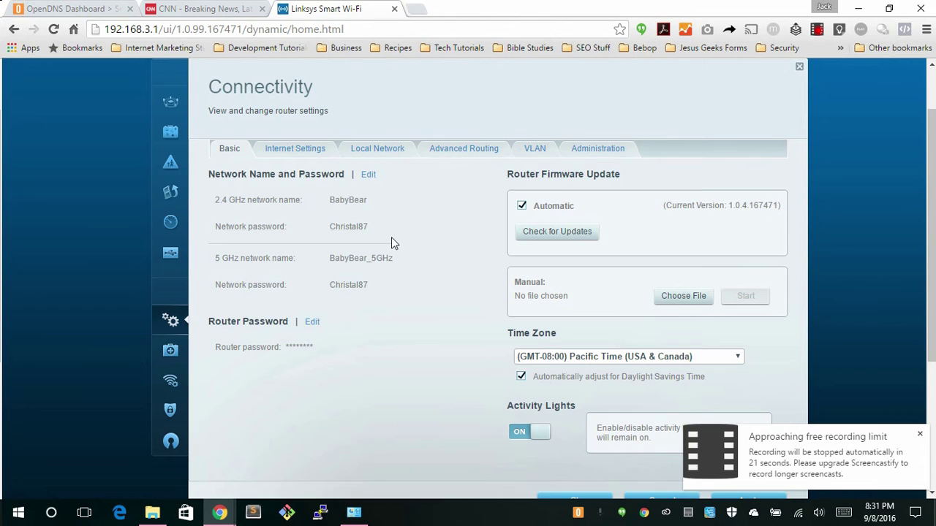
click(300, 154)
click(371, 149)
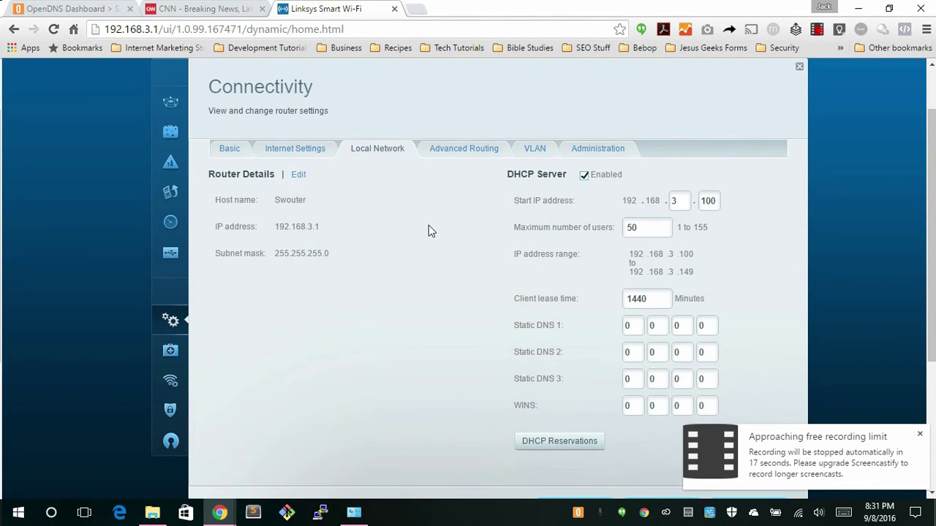
scroll(429, 231, down, 1)
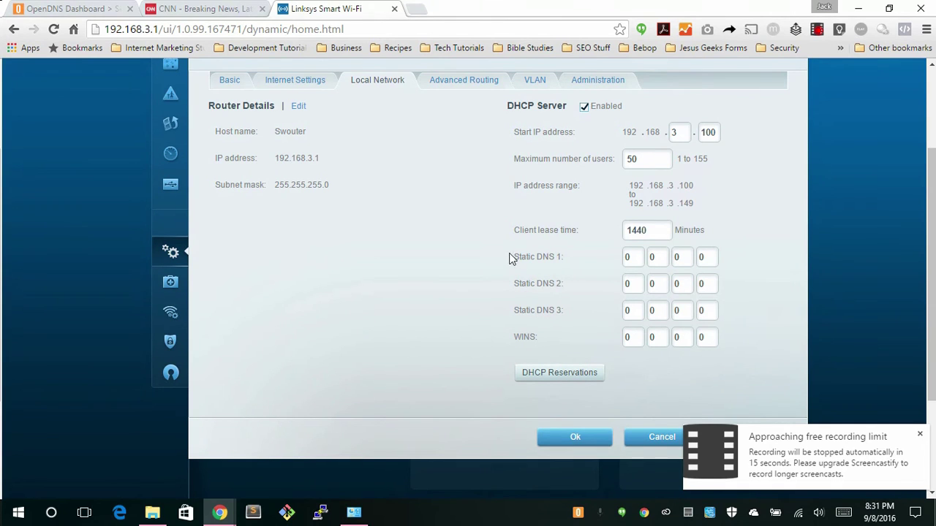
drag(561, 276, 639, 266)
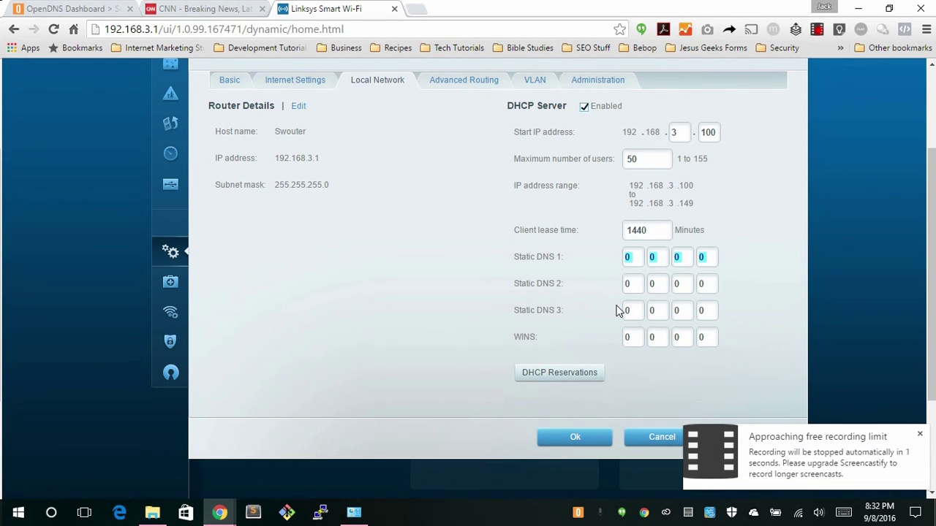
click(641, 265)
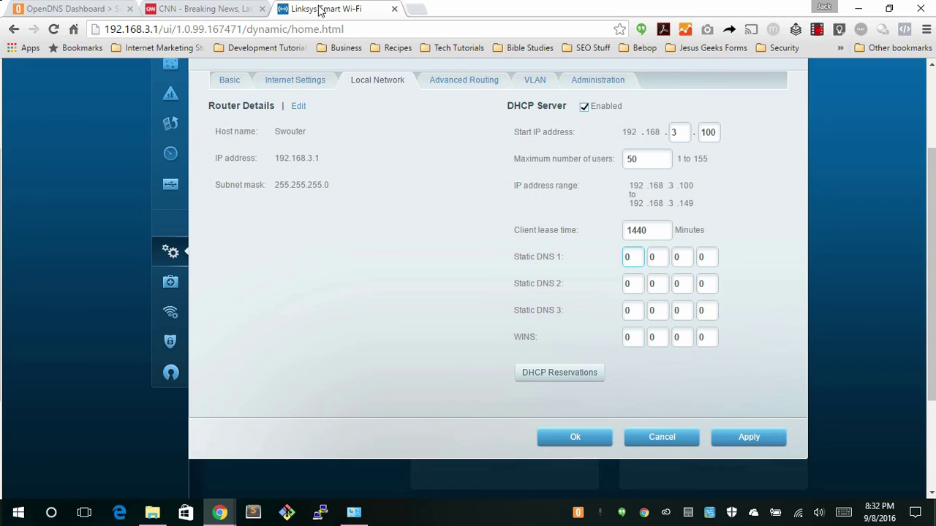
Step: Split the OpenDNS dashboard into its own window and arrange it beside the router window so nameservers and Static DNS fields are both visible
click(889, 8)
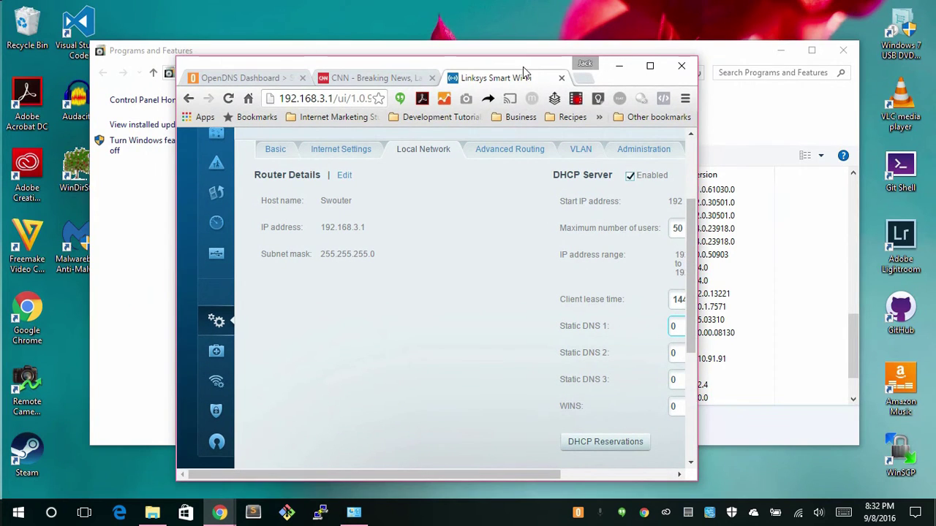
drag(418, 61, 646, 24)
drag(478, 44, 117, 51)
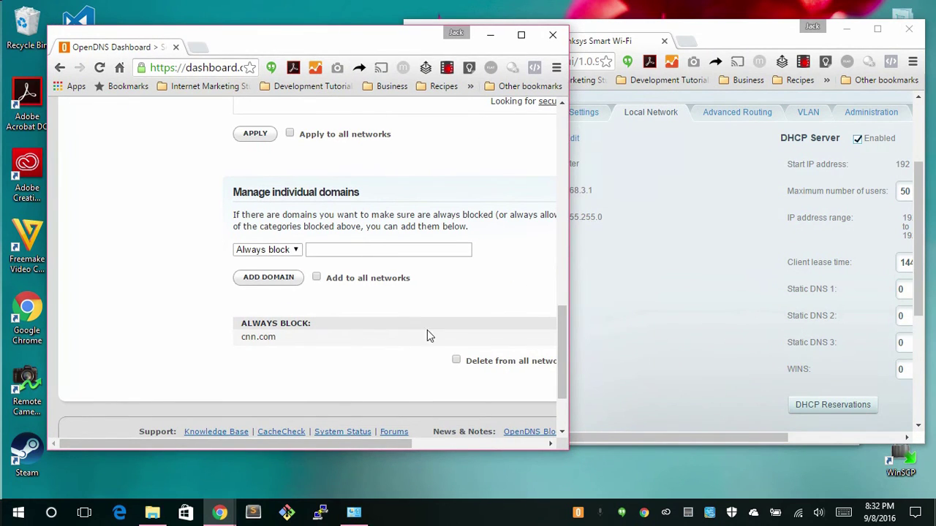
scroll(427, 330, down, 3)
double_click(398, 375)
scroll(395, 445, right, 1)
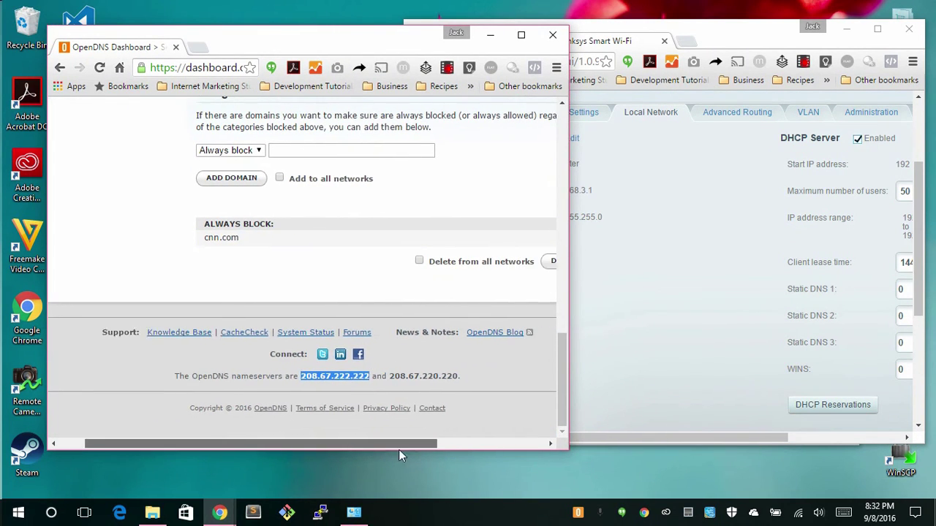
drag(719, 43, 631, 46)
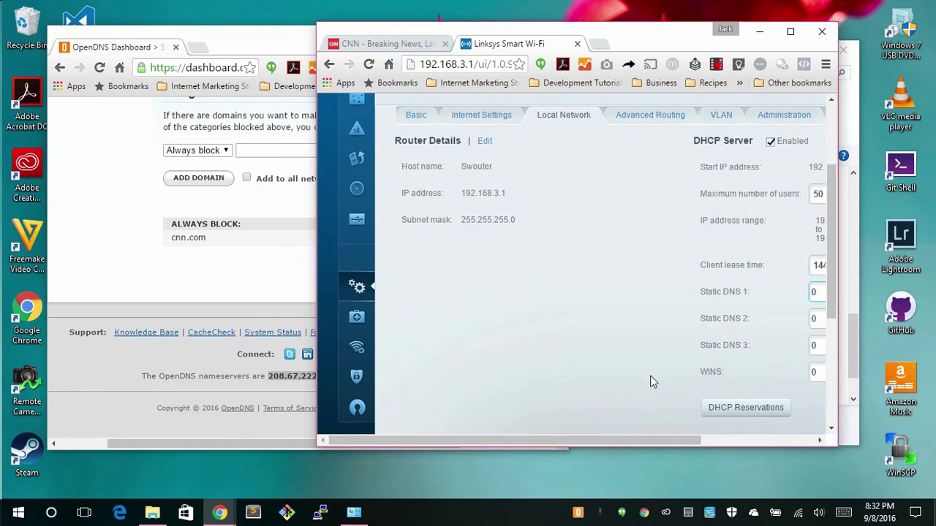
drag(657, 439, 769, 407)
drag(629, 45, 729, 44)
drag(364, 38, 266, 38)
click(734, 33)
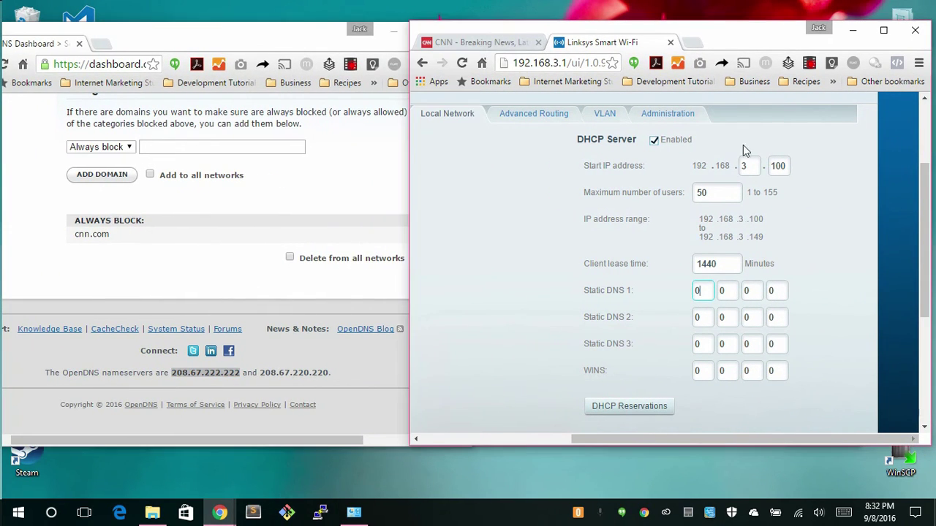
Step: Set the router's Static DNS 1 to the OpenDNS nameserver 208.67.222.222
click(708, 287)
text(208)
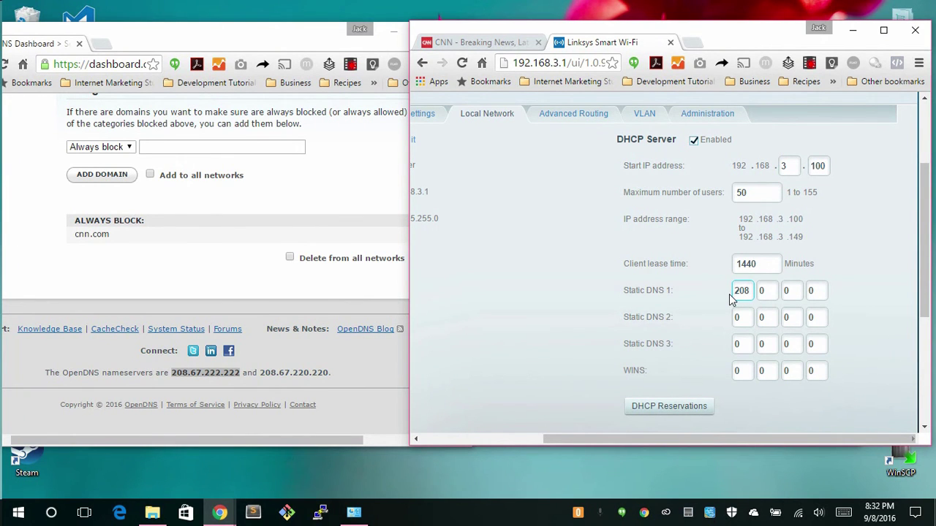
key(Tab)
key(Tab)
key(Tab)
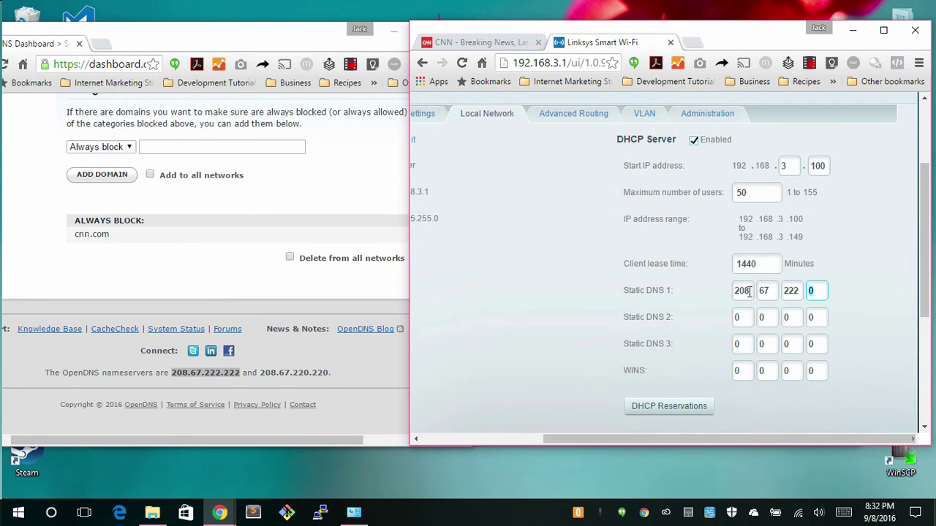
key(Tab)
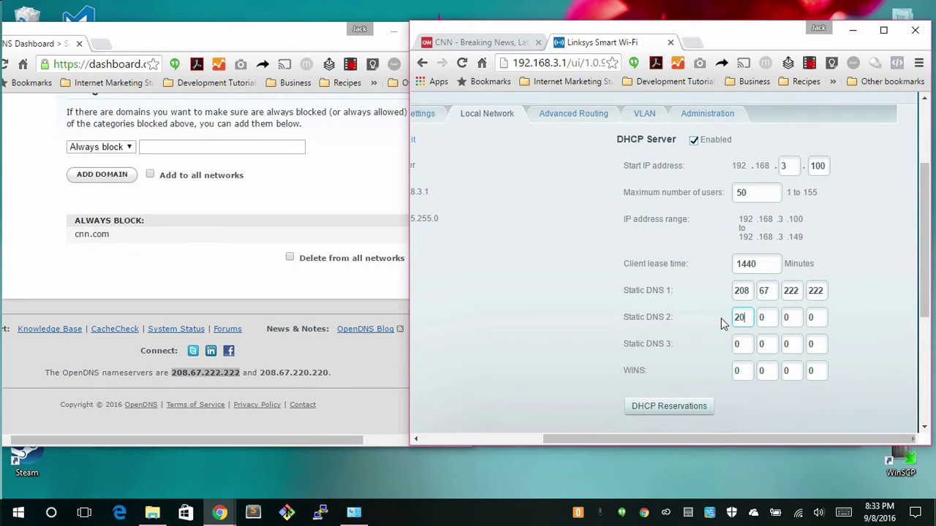
Step: Set the router's Static DNS 2 to the OpenDNS nameserver 208.67.220.220
key(Tab)
key(Tab)
text(220)
key(Tab)
text(2)
key(Tab)
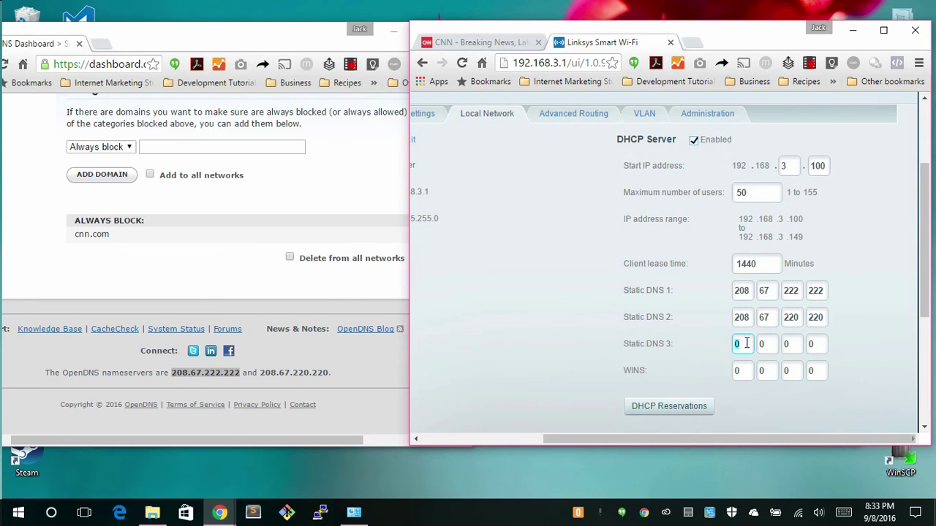
Step: Set the router's Static DNS 3 to 208.67.222.220
key(Tab)
key(Tab)
text(222)
key(Tab)
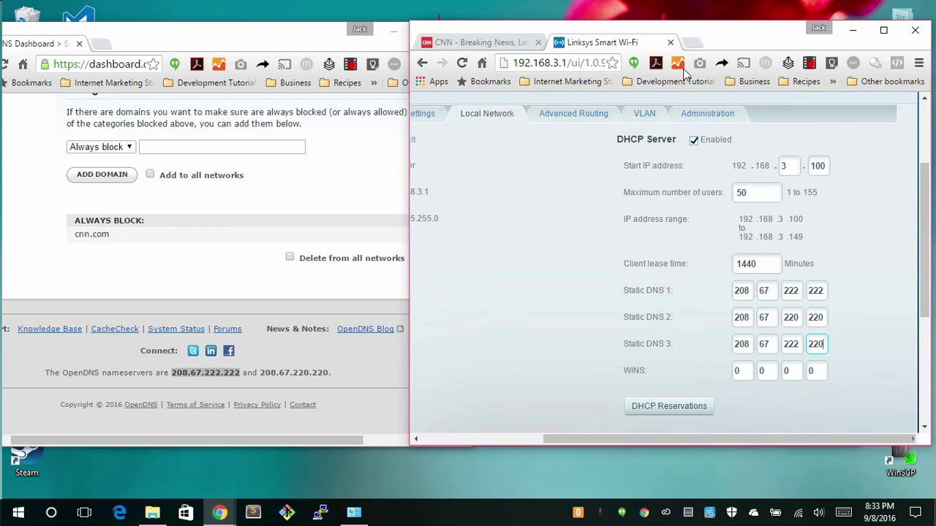
Step: Apply the new static DNS settings to the router and acknowledge the notice about temporary loss of connectivity
drag(720, 31, 635, 36)
scroll(727, 365, down, 3)
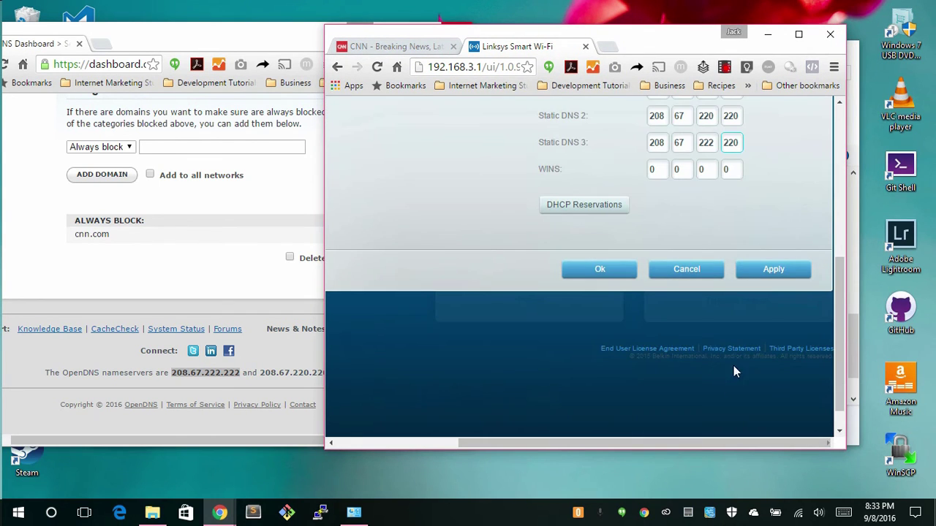
click(769, 278)
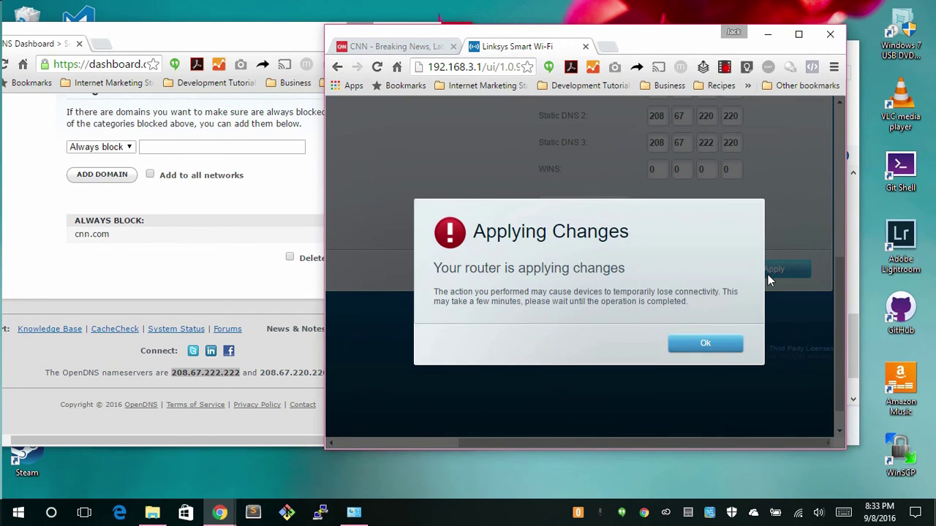
click(700, 348)
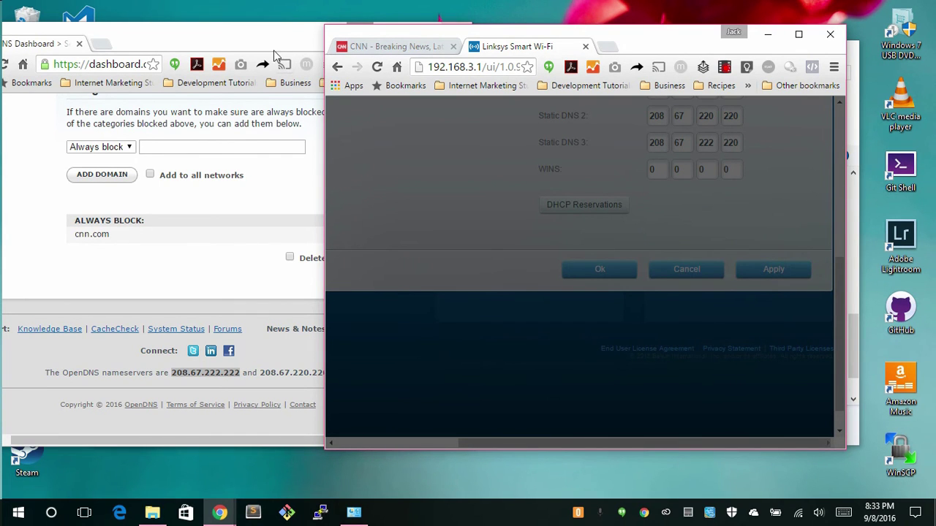
Step: Minimize the OpenDNS dashboard window and close the Programs and Features window
drag(255, 40, 340, 47)
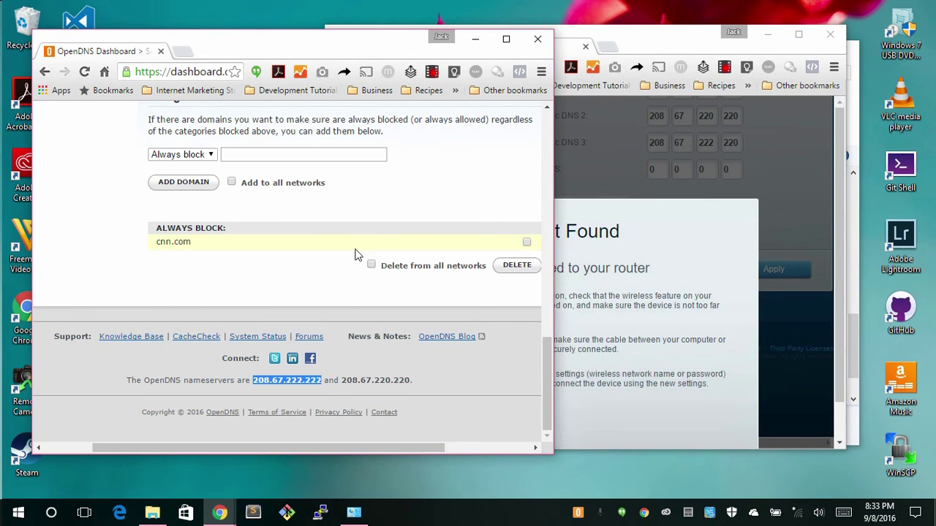
click(475, 38)
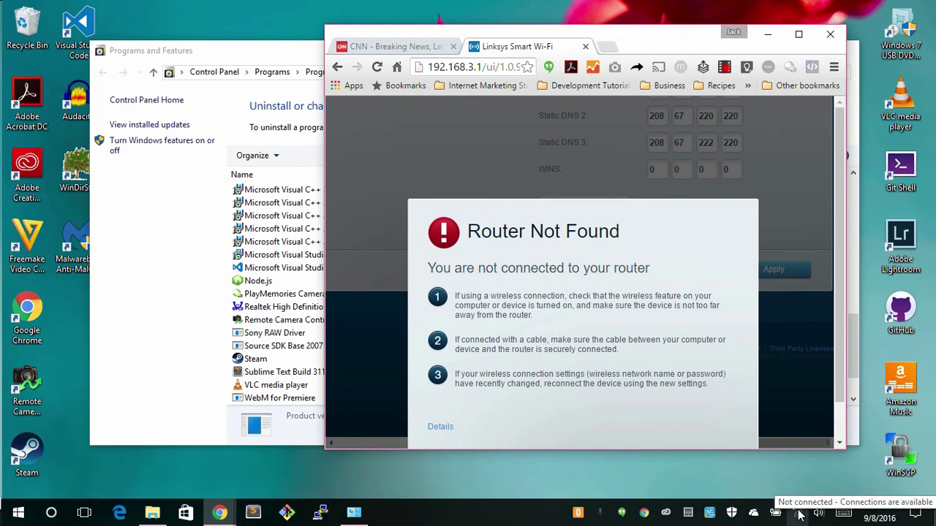
click(298, 55)
click(843, 51)
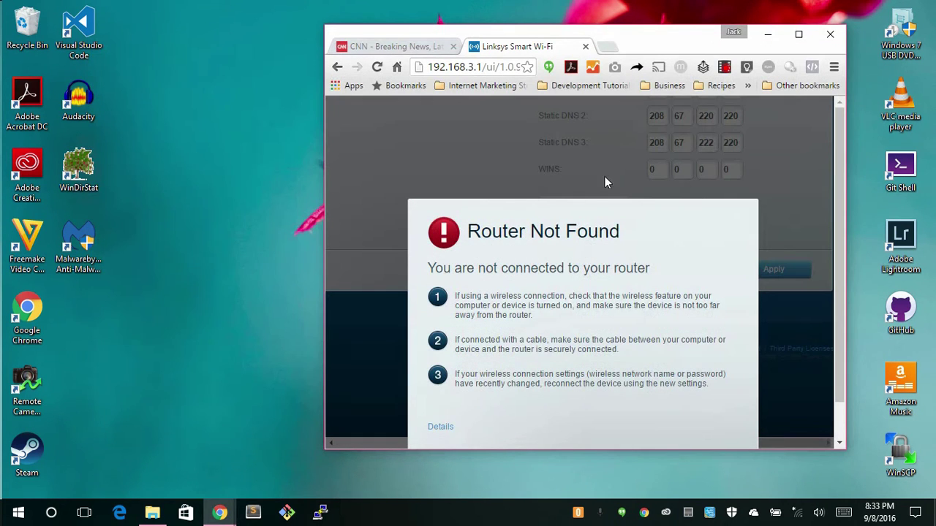
Step: Check the computer's Wi-Fi connection, and accept and close the router's Connectivity settings in a maximized window
click(796, 514)
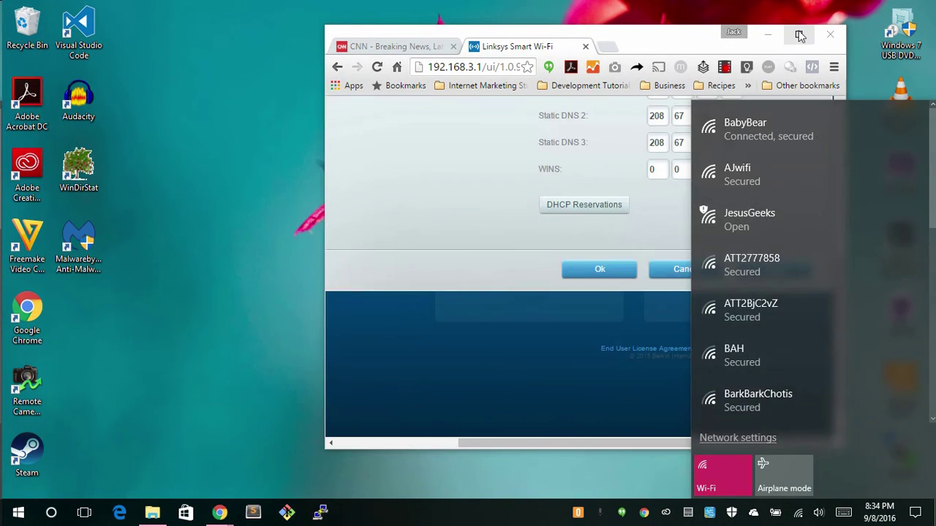
click(800, 36)
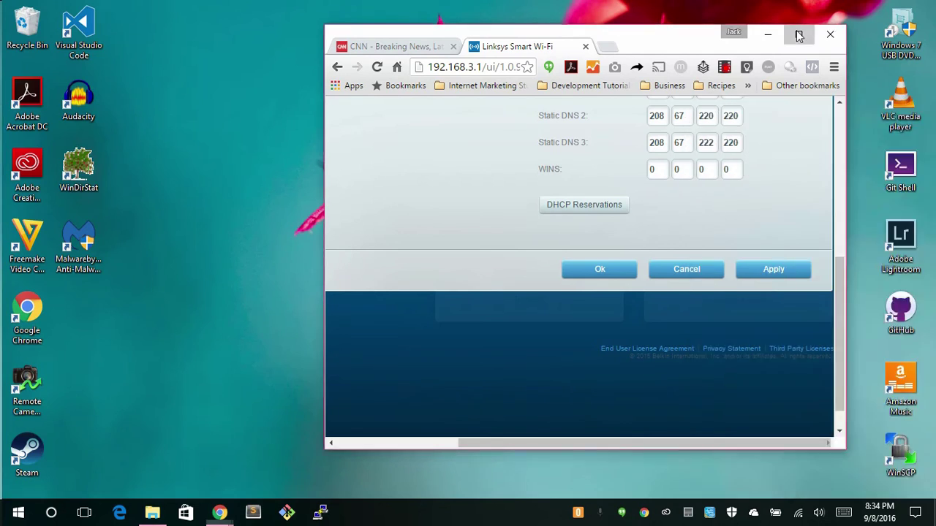
click(800, 36)
click(584, 282)
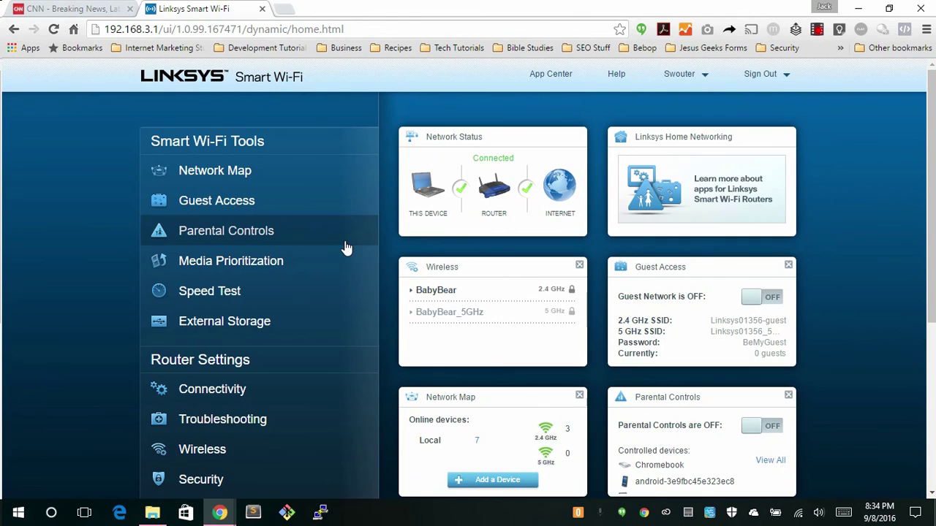
Step: Check the static DNS entries in the router's Local Network connectivity settings, accept them and close the router page
scroll(386, 263, down, 4)
scroll(387, 288, up, 4)
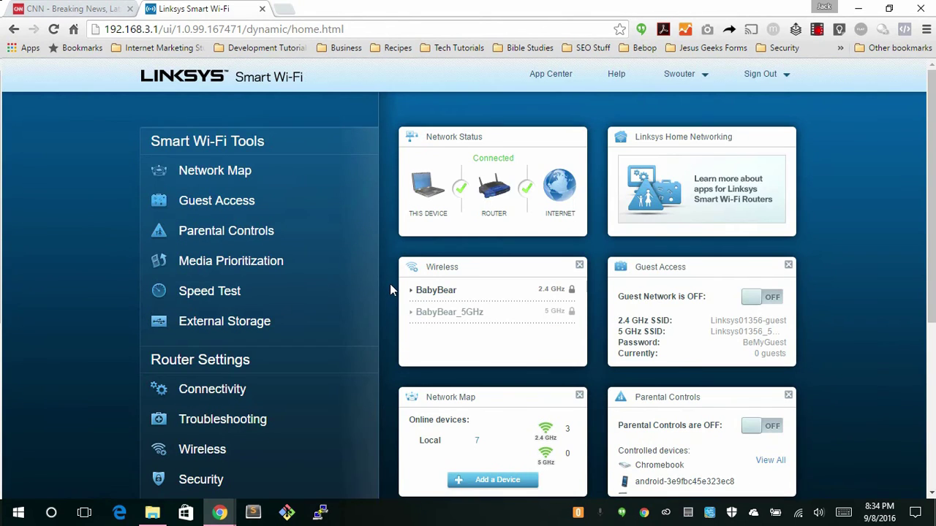
scroll(390, 285, down, 4)
scroll(390, 285, up, 4)
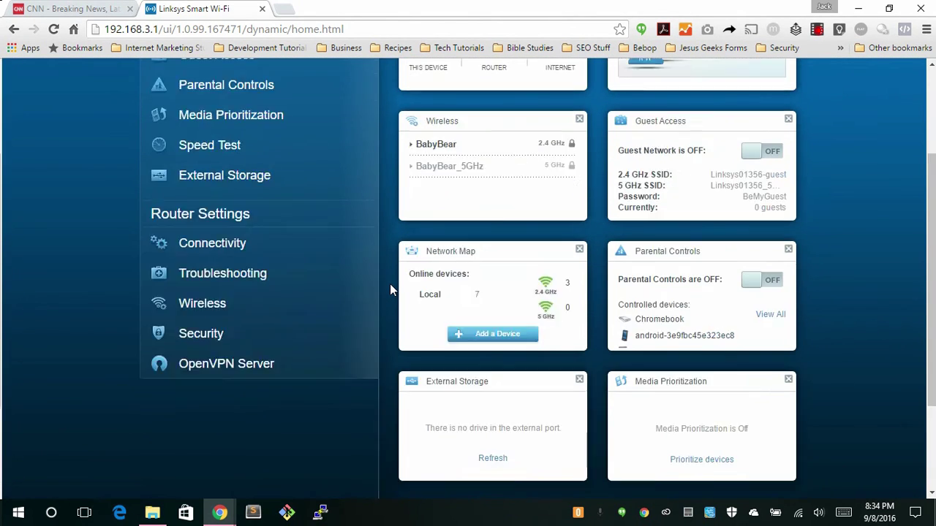
scroll(220, 257, down, 2)
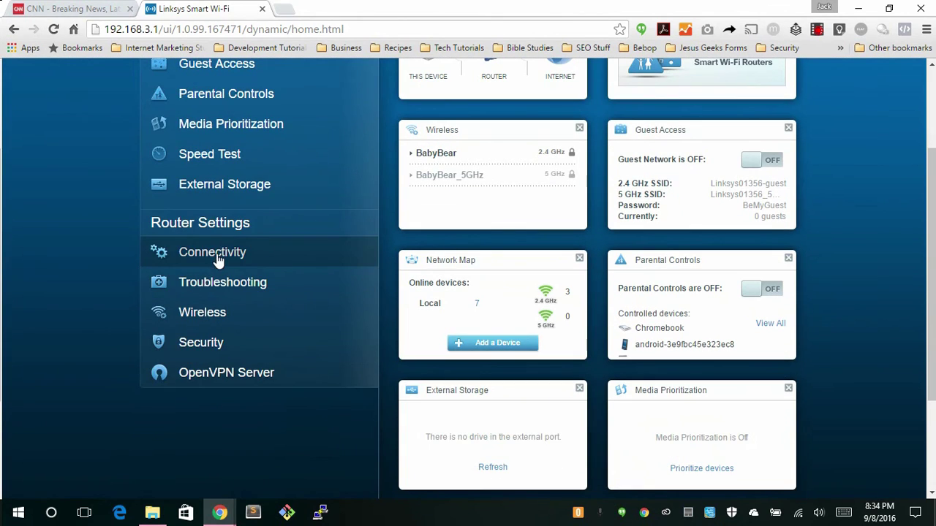
click(212, 252)
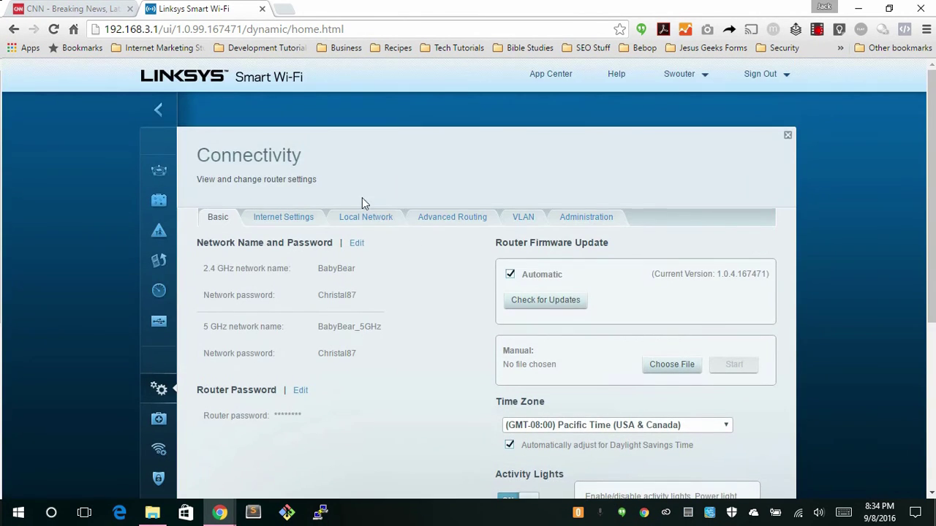
click(367, 222)
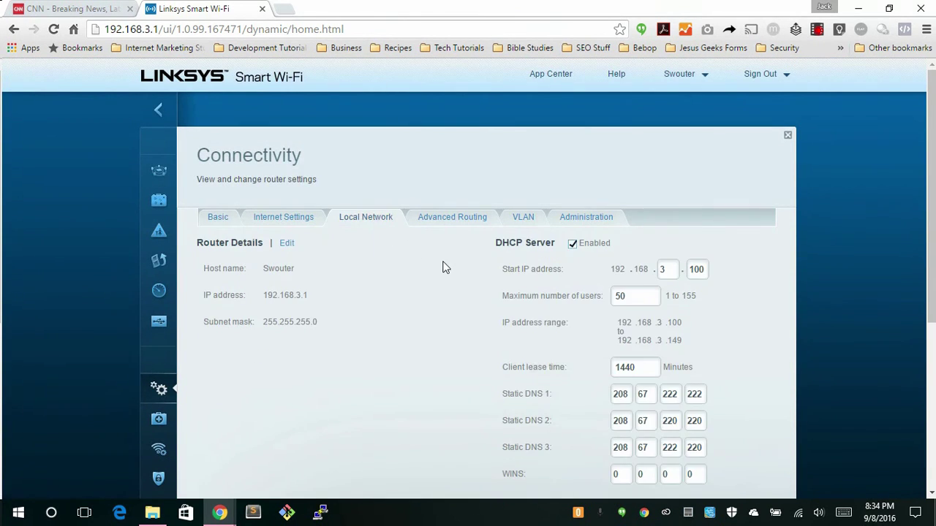
scroll(443, 265, down, 2)
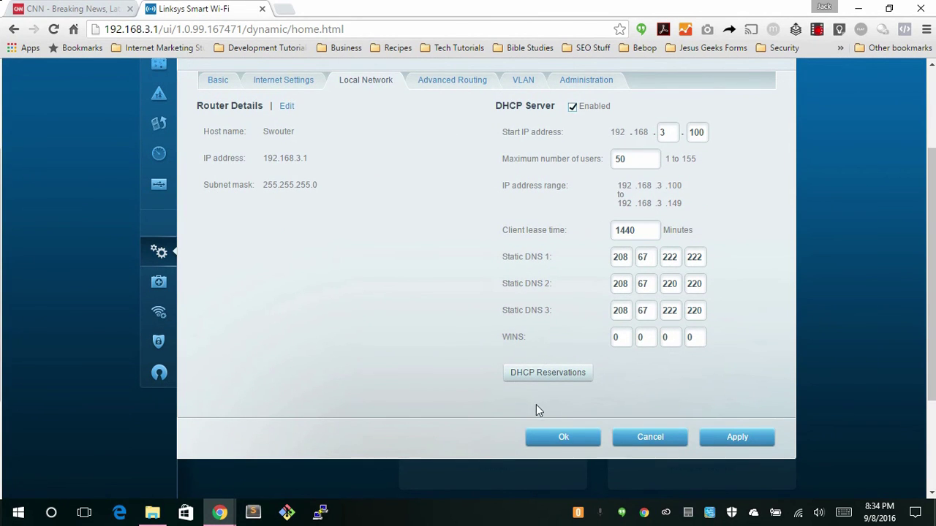
click(560, 436)
click(261, 9)
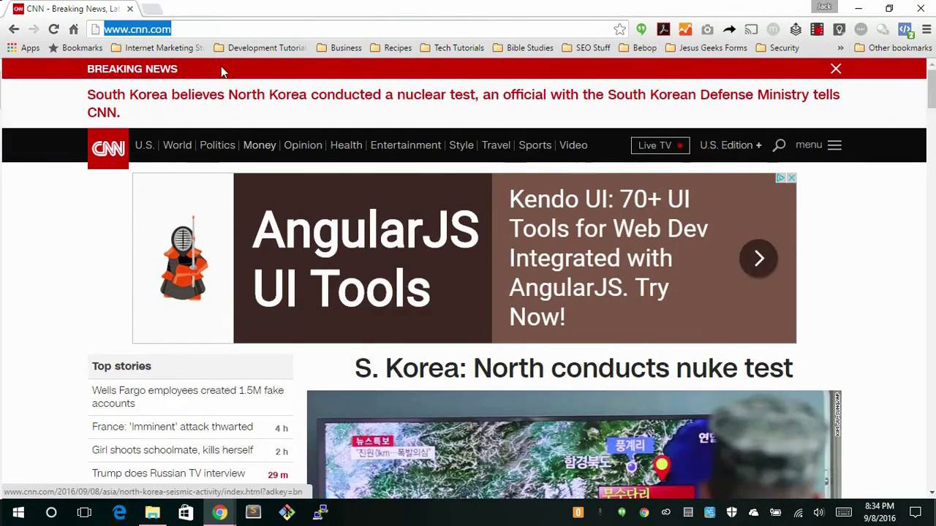
click(209, 30)
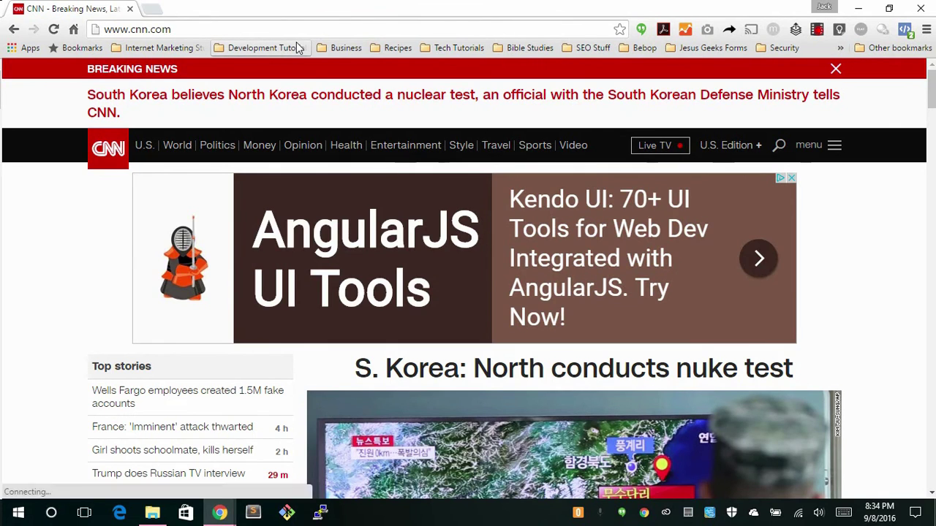
key(Return)
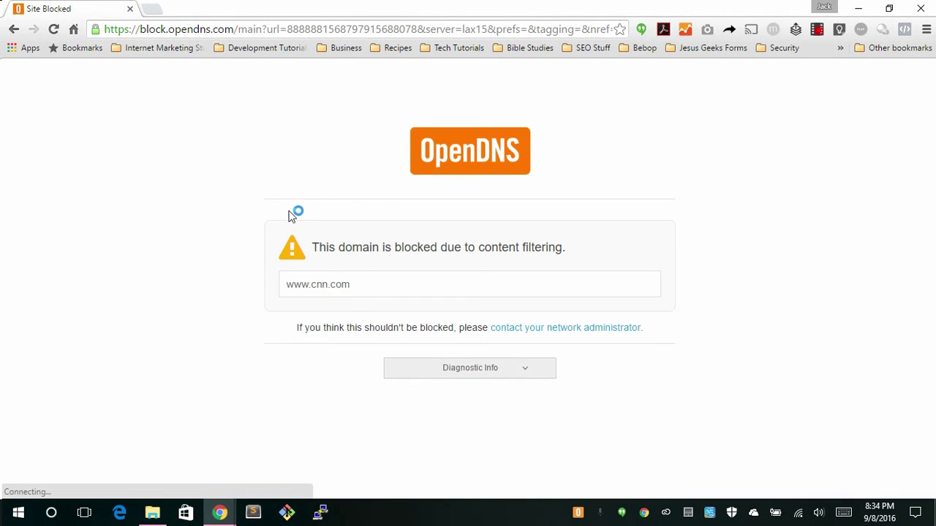
drag(311, 247, 617, 240)
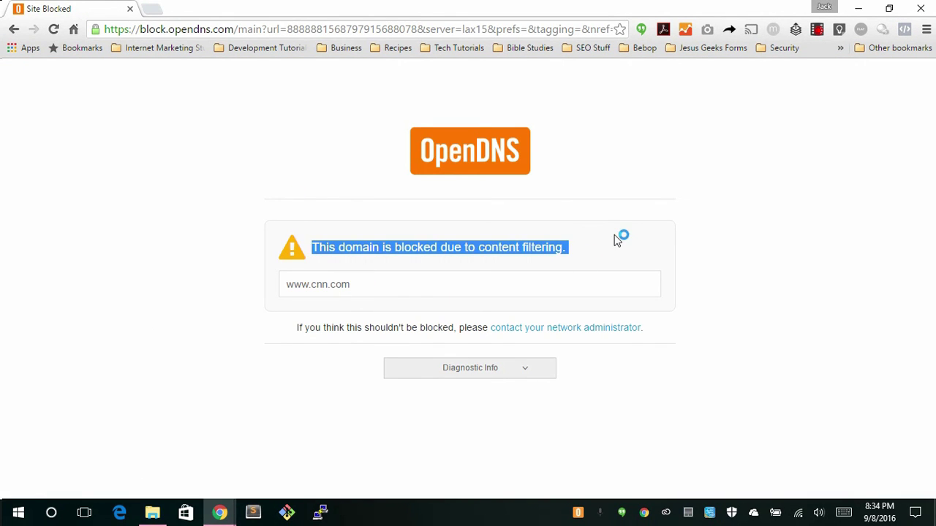
click(613, 241)
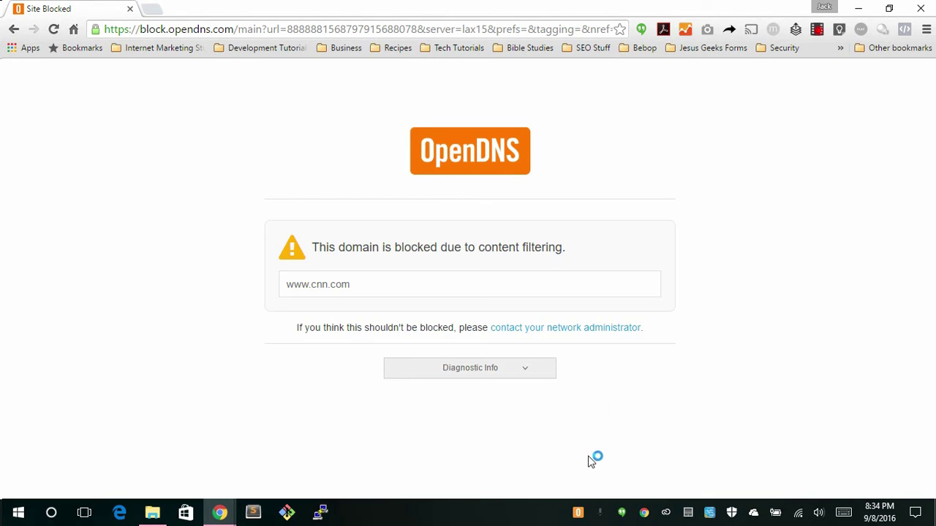
Step: Show the OpenDNS Updater window, check the network's update status and close it
click(577, 513)
right_click(577, 513)
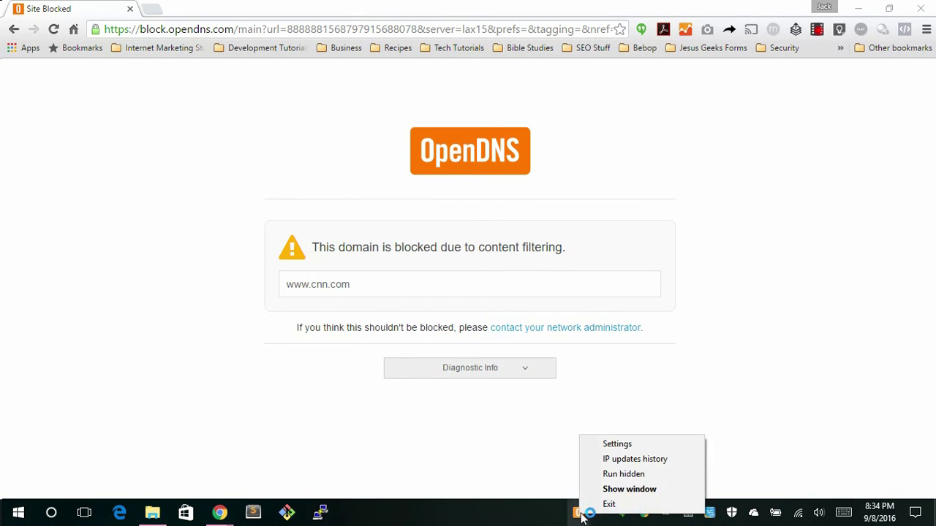
click(620, 489)
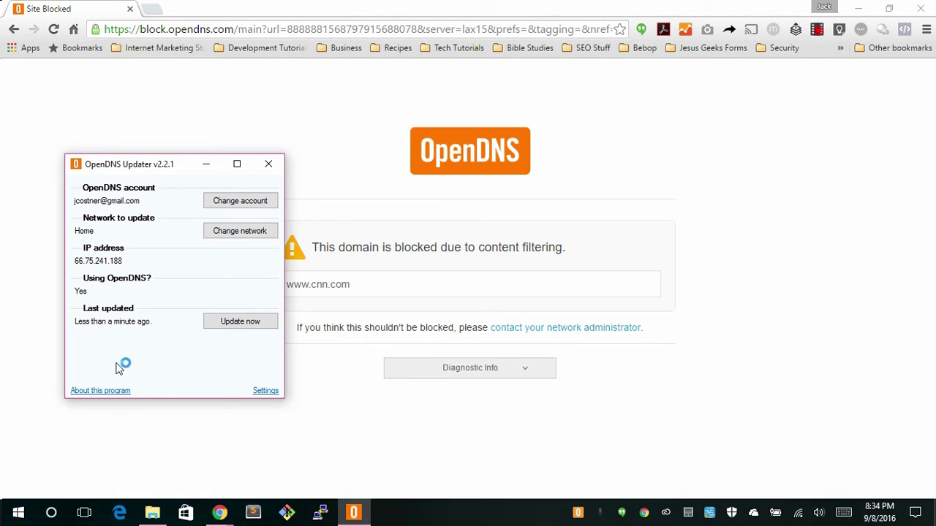
click(268, 169)
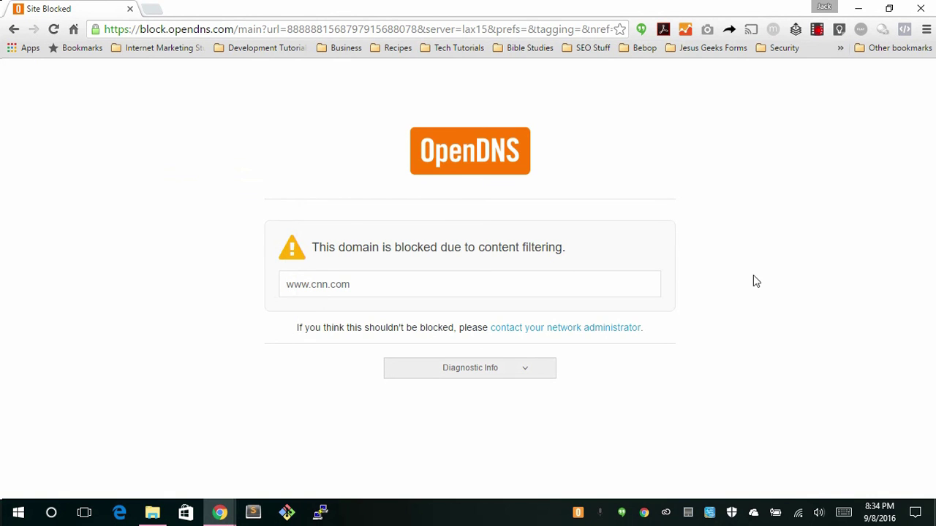
Step: Test the category filtering by visiting exampleadultsite.com in a new tab and highlight the text on the resulting page
click(153, 9)
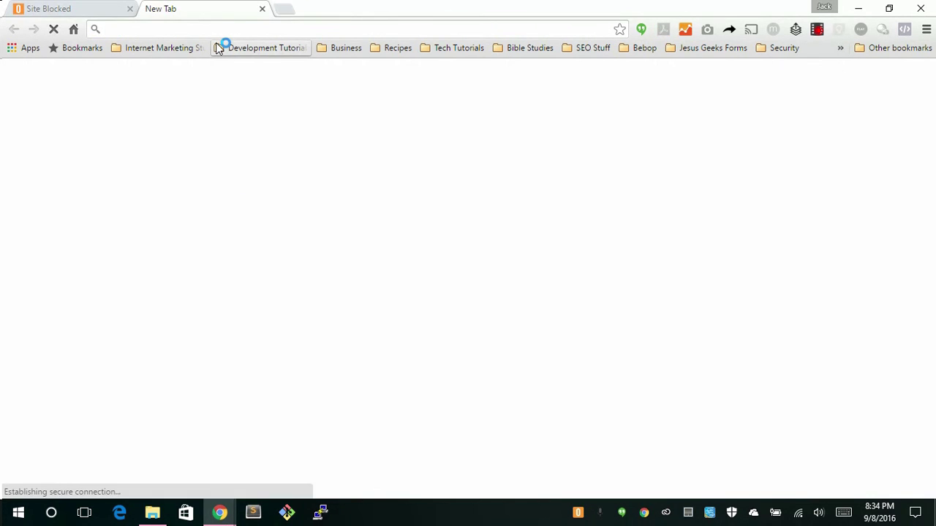
text(exampleadultsite.com)
key(Return)
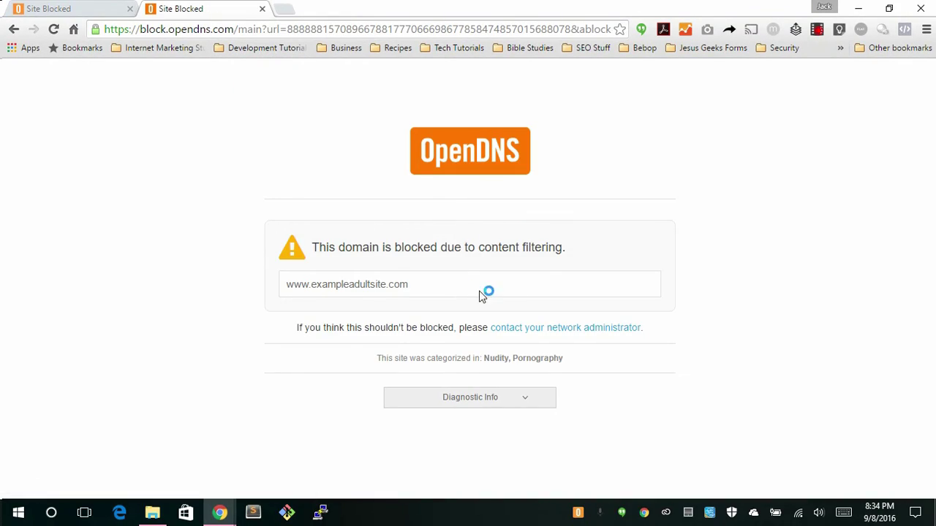
drag(552, 267, 313, 248)
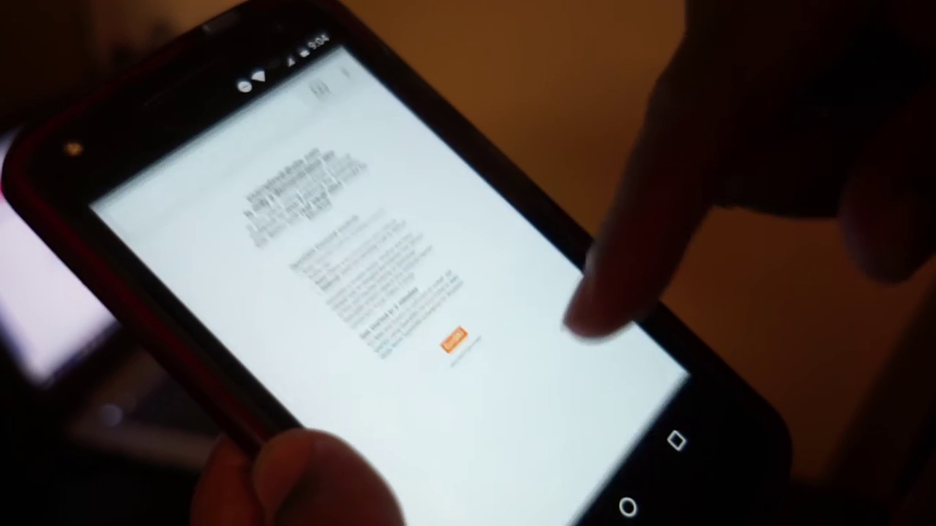
drag(512, 260, 556, 300)
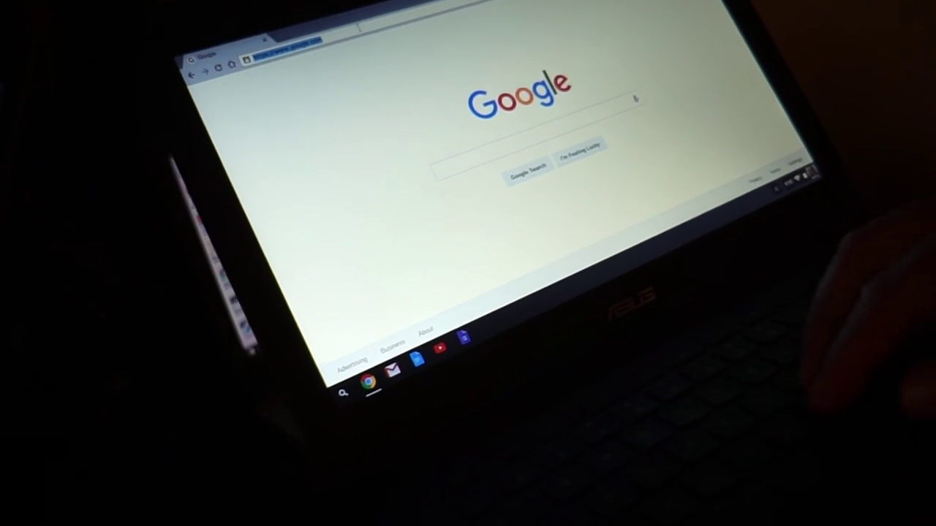
text(cnn)
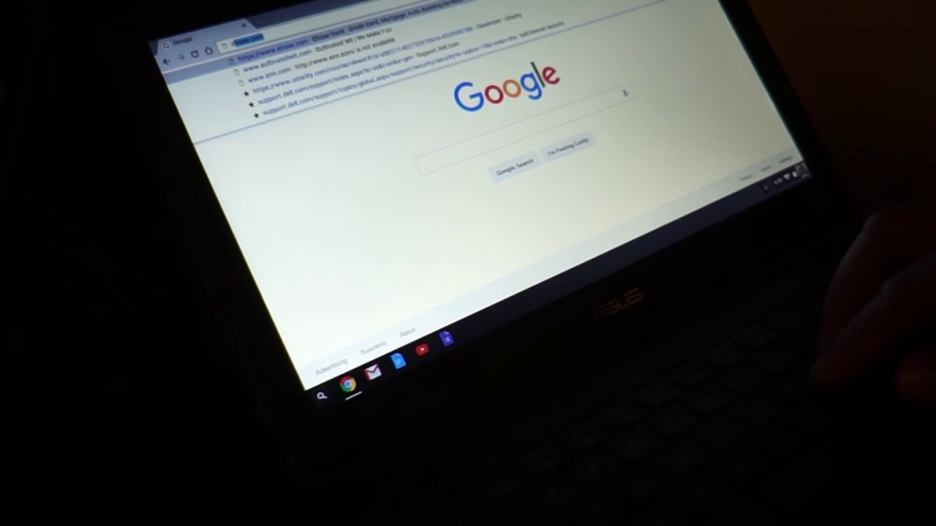
key(Return)
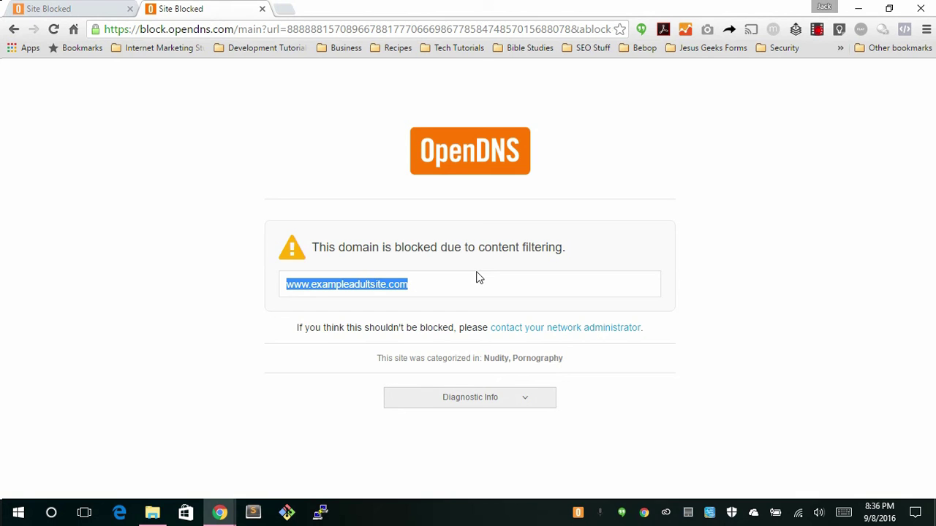
Step: Close both Site Blocked tabs and bring back the OpenDNS Dashboard window
click(79, 7)
click(233, 11)
click(262, 9)
click(131, 9)
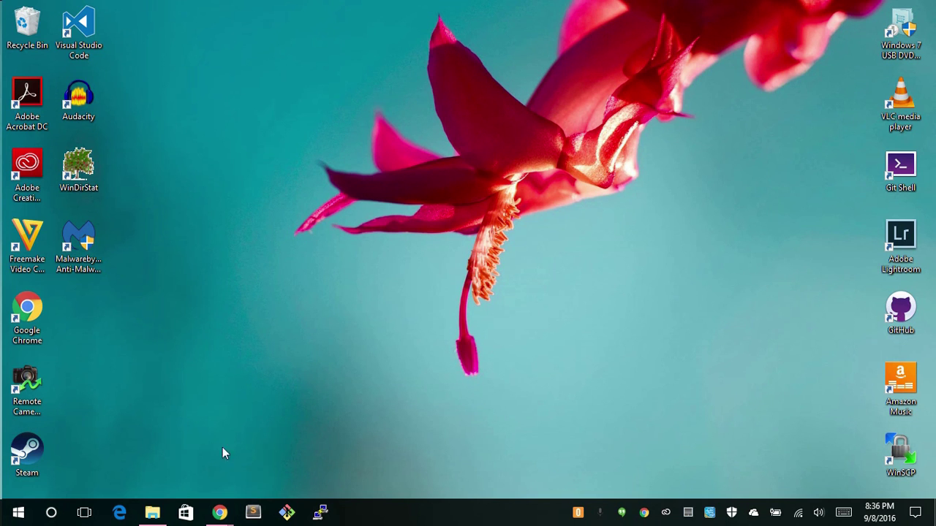
click(220, 512)
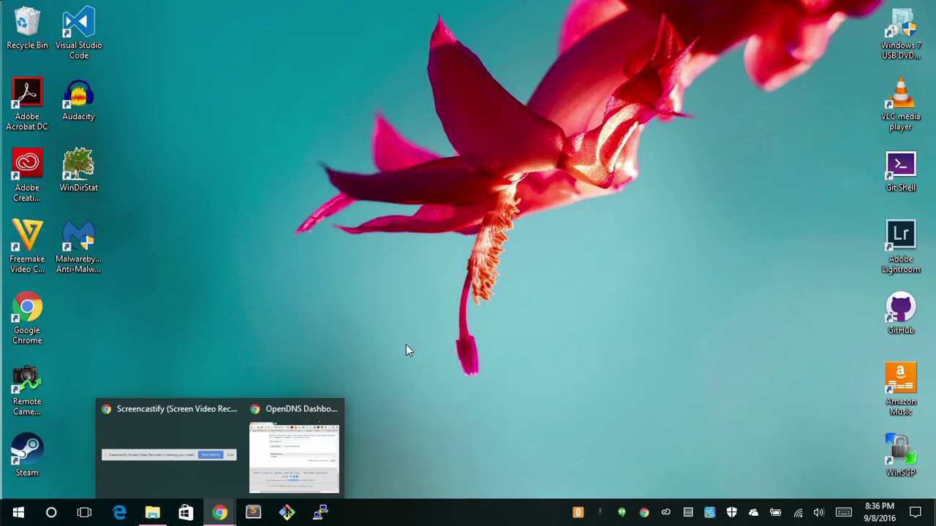
click(309, 453)
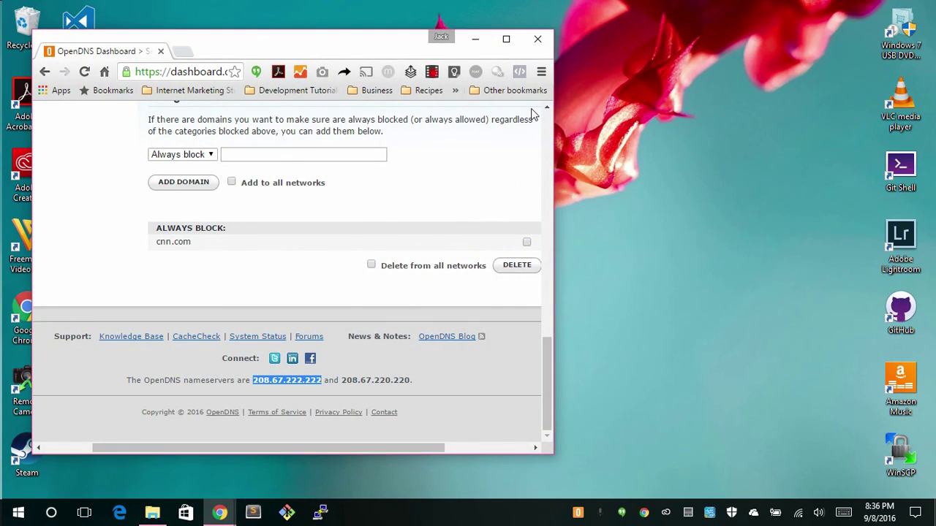